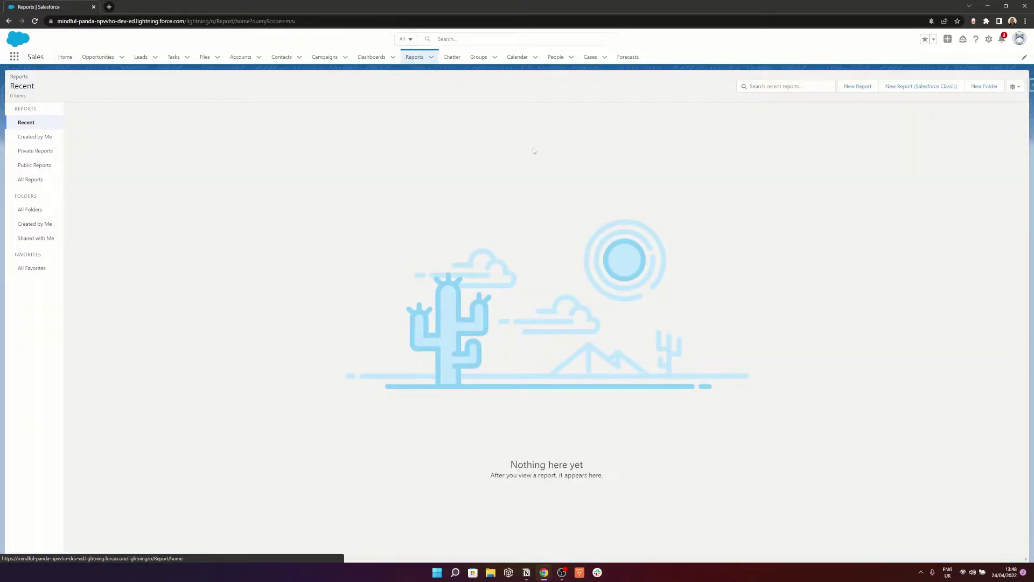
- Create a report folder labelled 'Reporting Snapshot' with unique name ReportingSnapshot
left_click(979, 86)
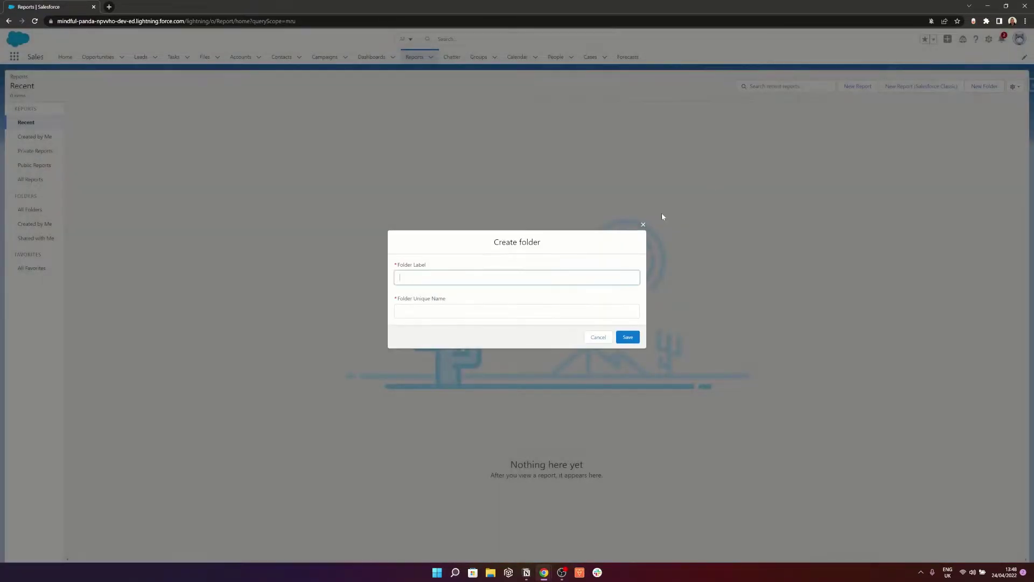
type("Reporting")
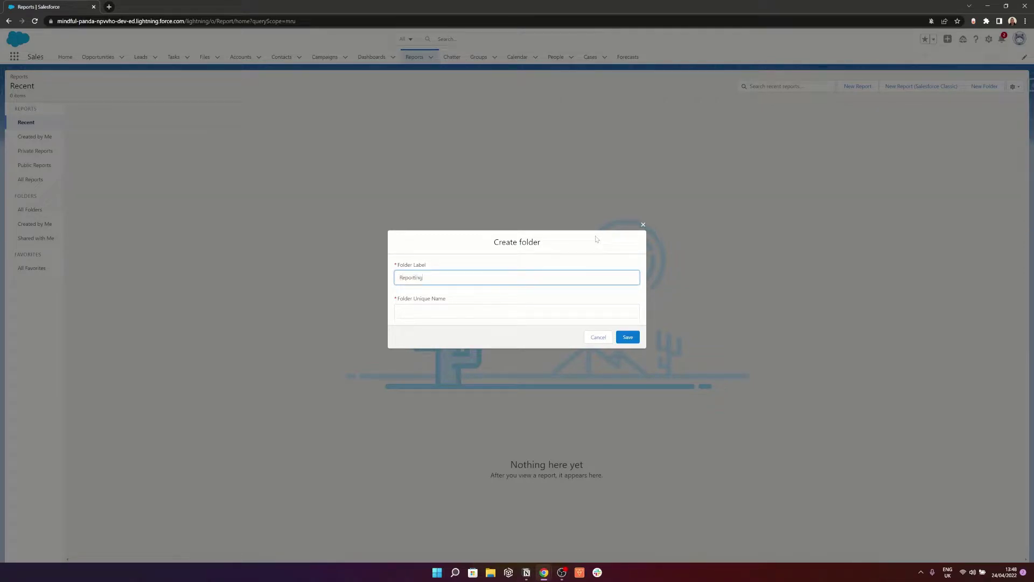
type(" Snapshot")
key("Tab")
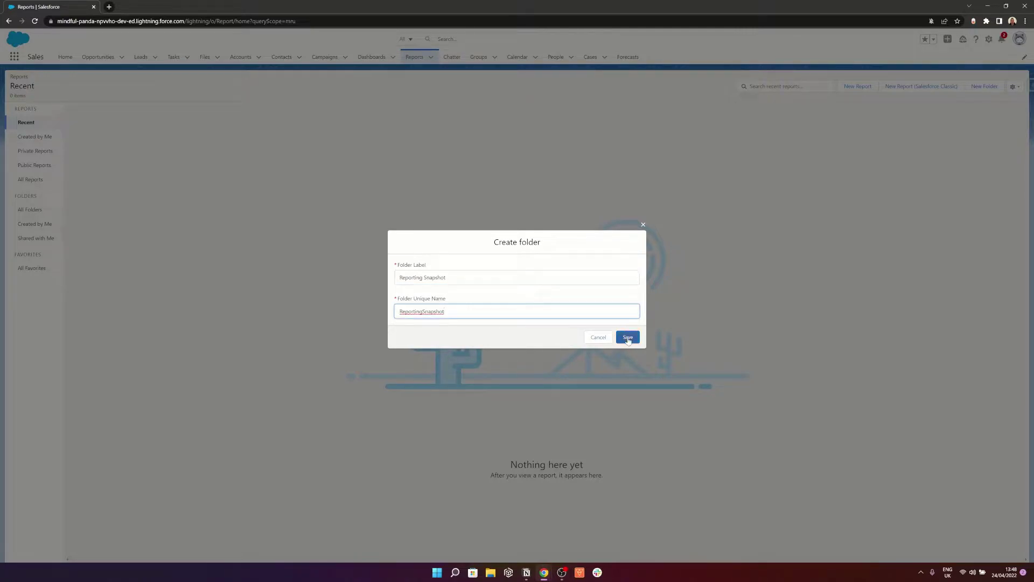
left_click(628, 337)
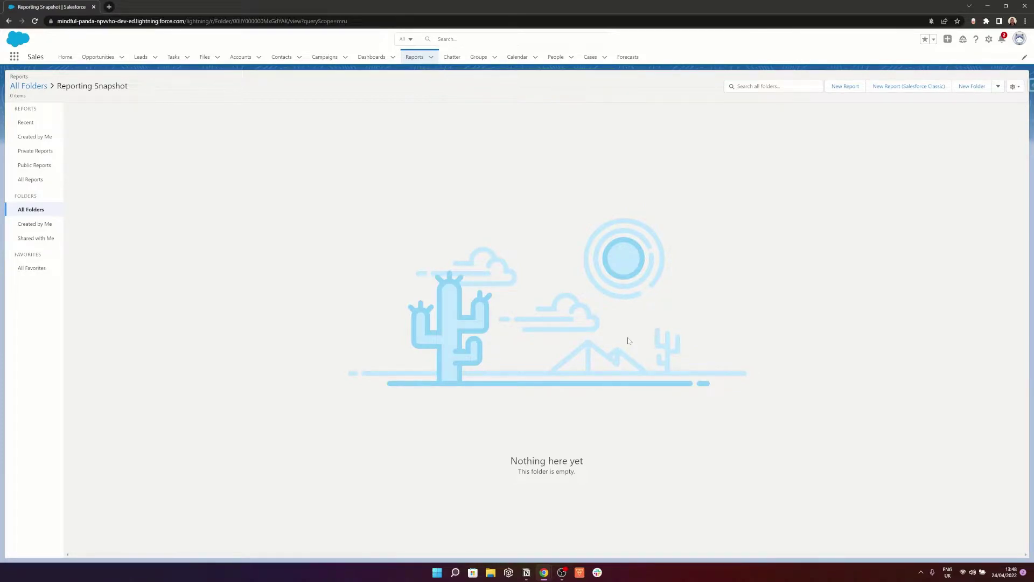
- Start a new report using the Opportunities report type
left_click(845, 86)
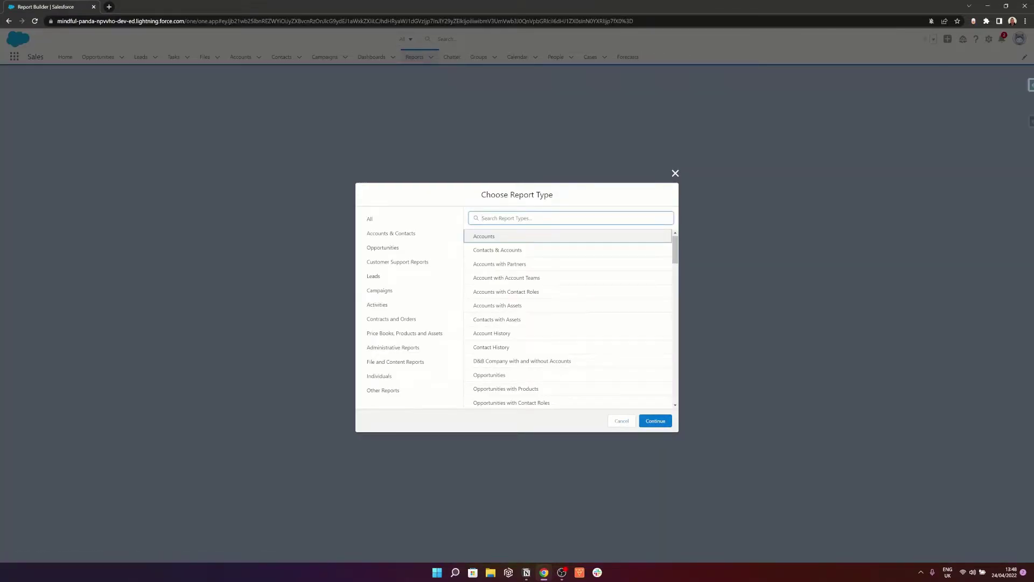
type("opp")
left_click(509, 236)
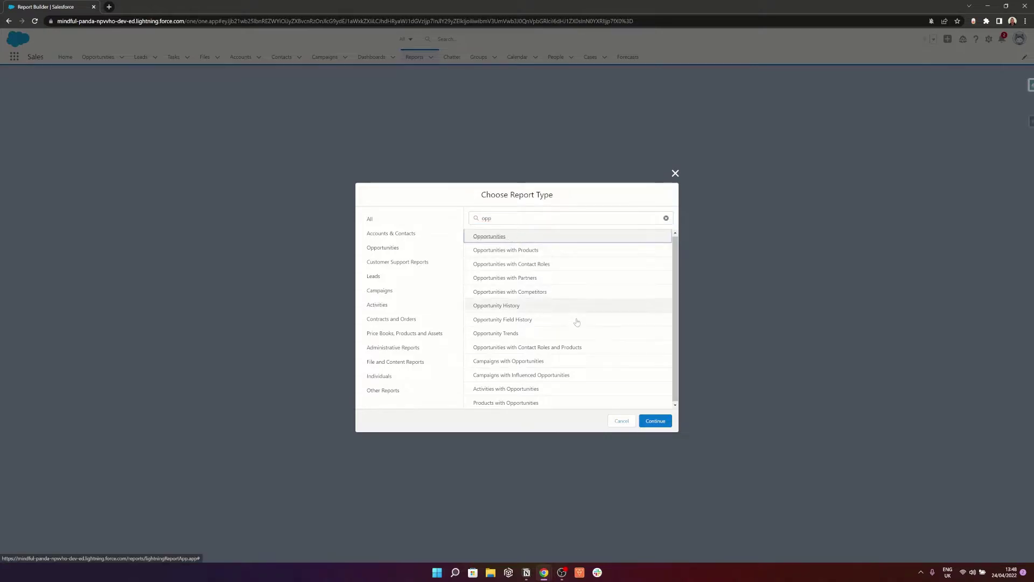
left_click(655, 420)
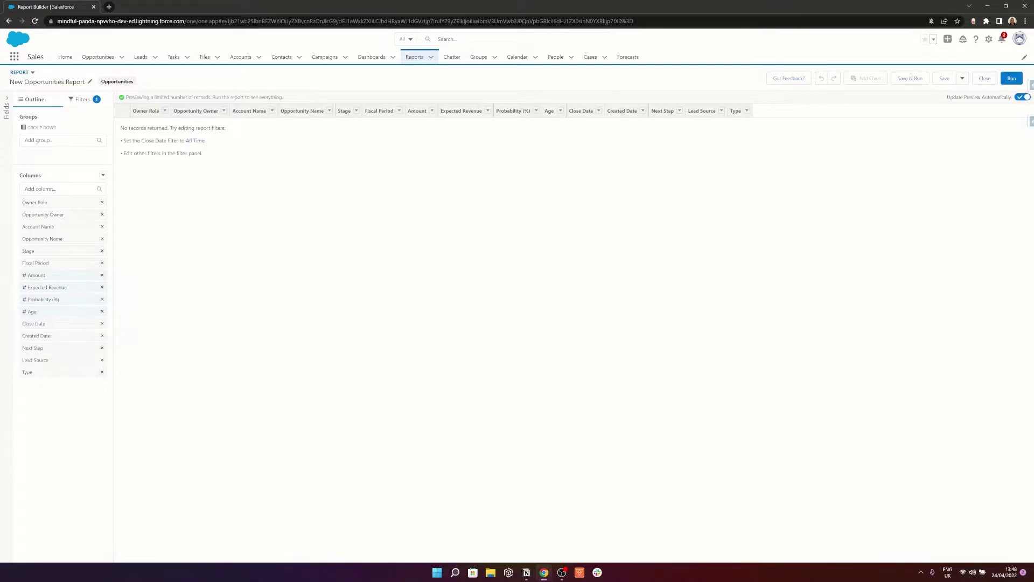
- Set the close date range to All Time and filter the report to Closed equals False
left_click(195, 141)
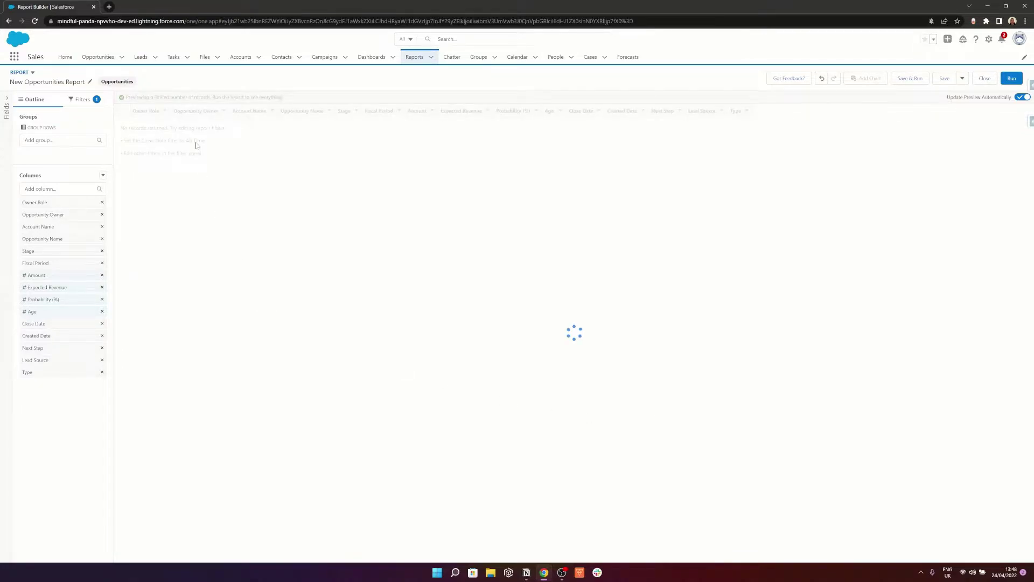
left_click(83, 101)
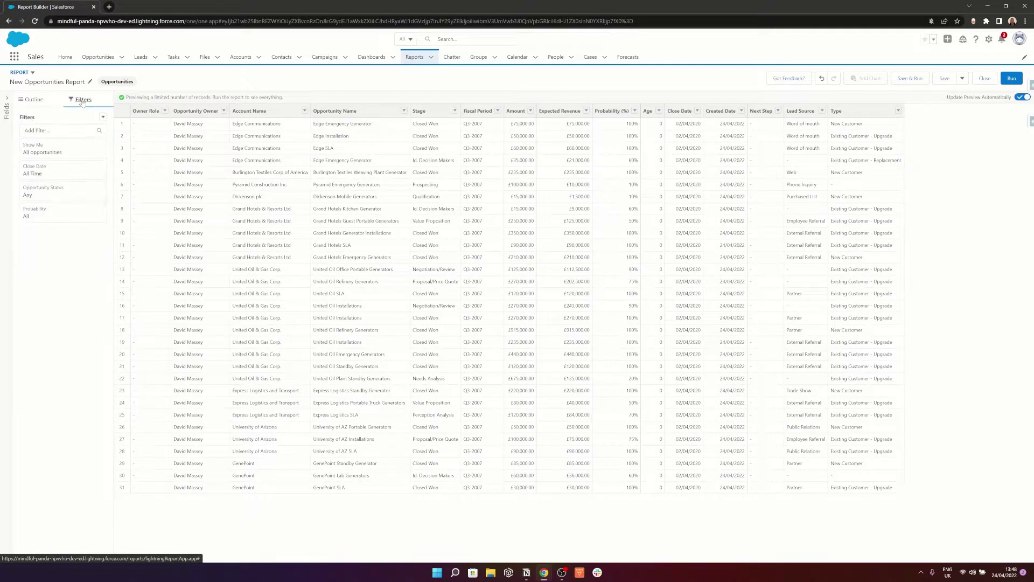
left_click(59, 130)
type("closed")
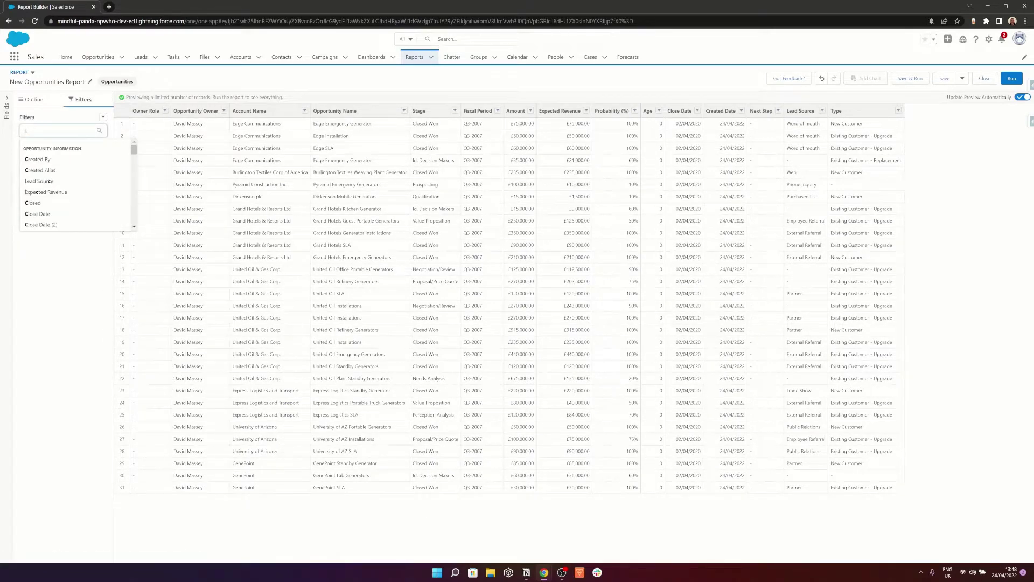
left_click(34, 159)
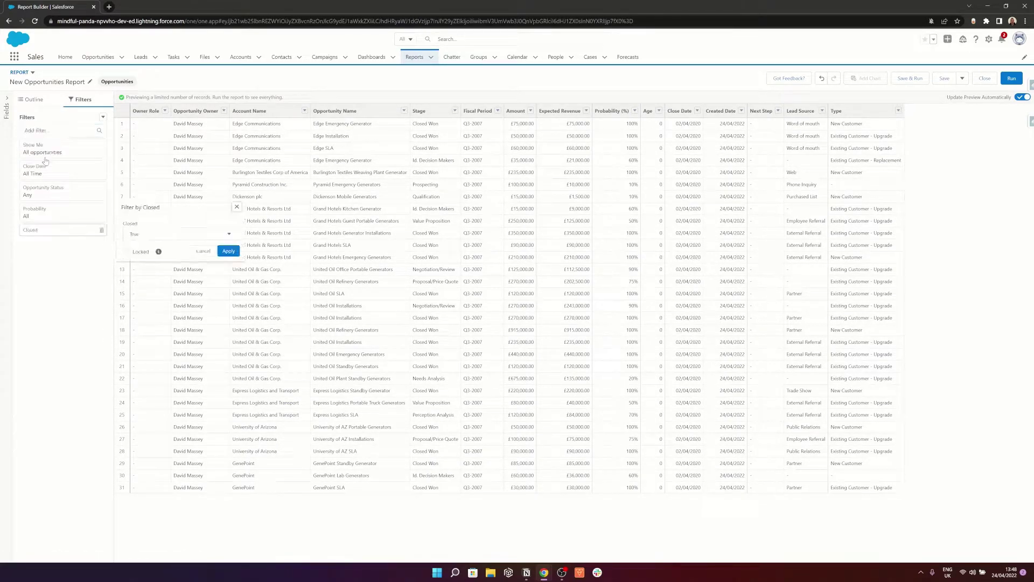
left_click(156, 234)
left_click(159, 263)
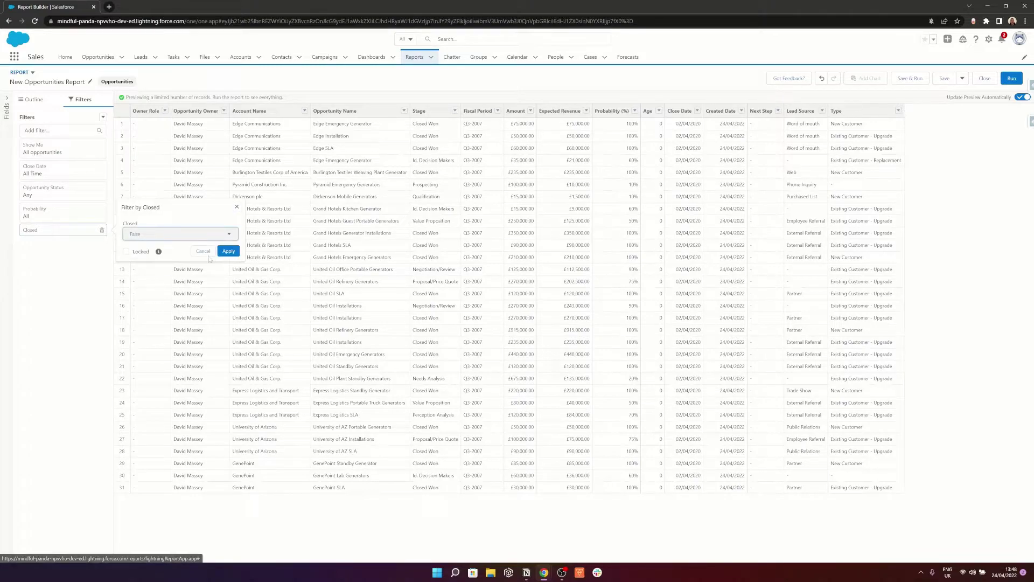
left_click(231, 252)
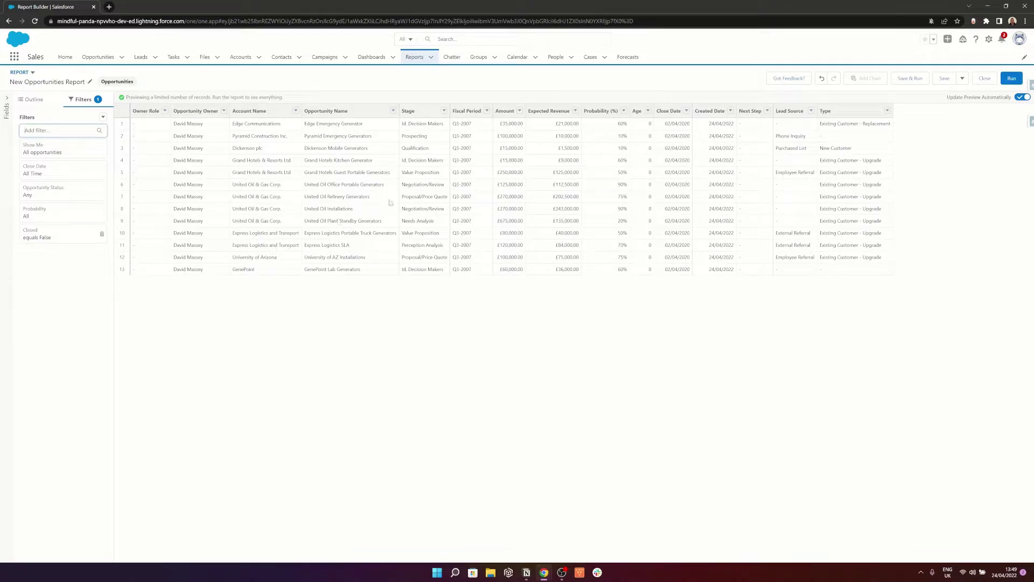
- Remove the Owner Role, Fiscal Period, Expected Revenue, Probability, Age, Created Date, Next Step, Lead Source and Type columns
left_click(33, 100)
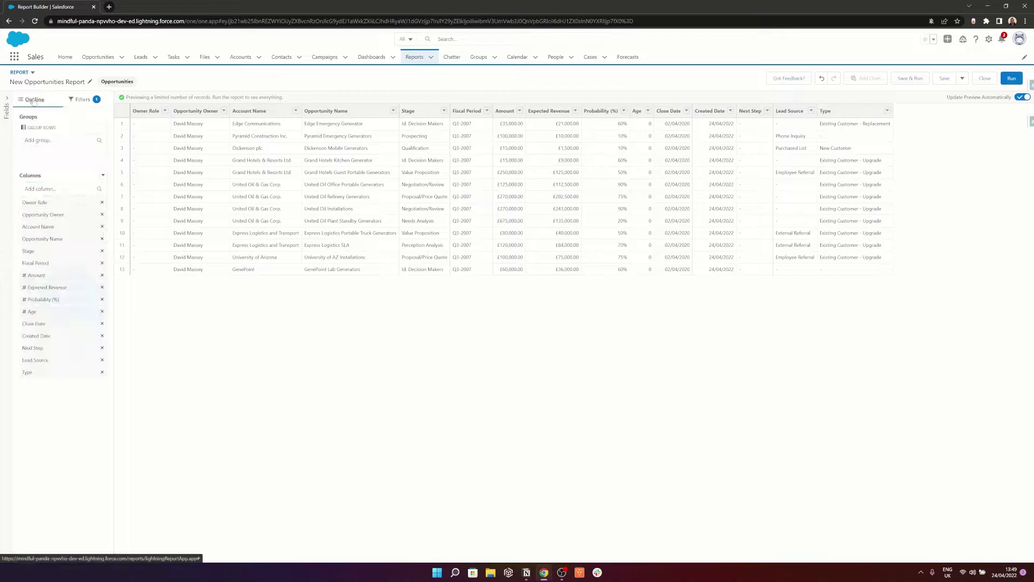
left_click(102, 202)
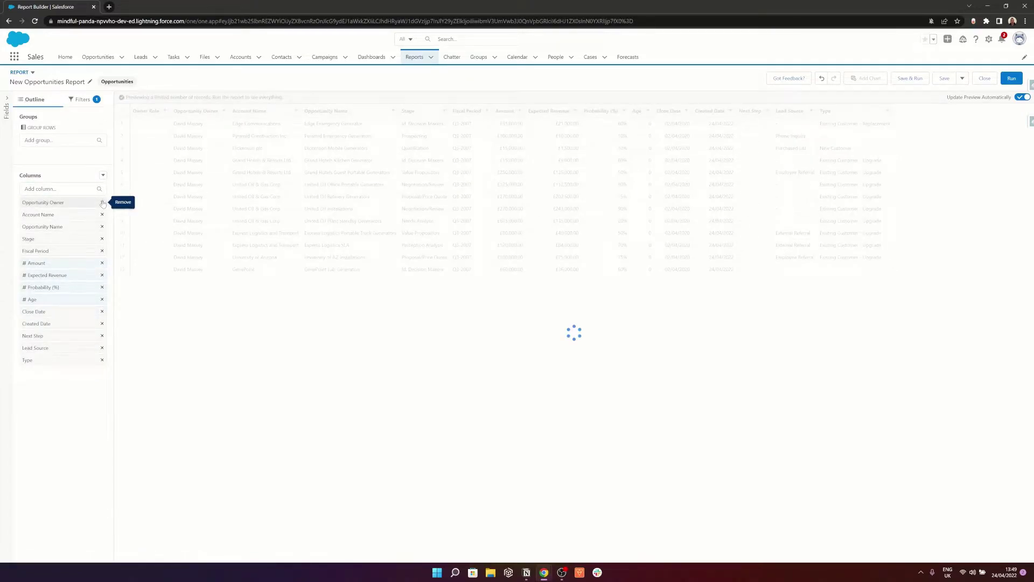
left_click(102, 251)
left_click(102, 263)
left_click(102, 263)
left_click(102, 262)
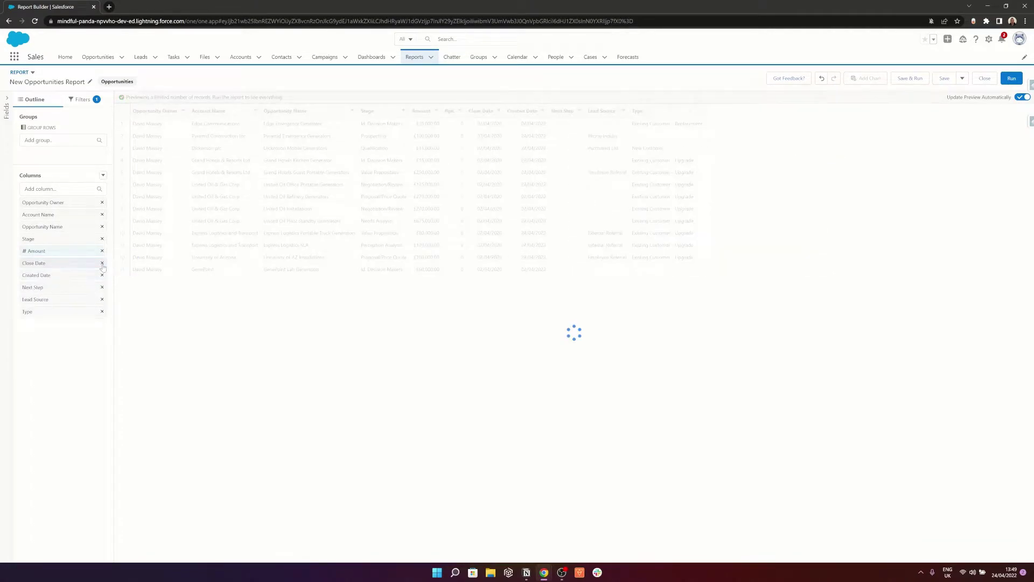
left_click(102, 274)
left_click(102, 275)
left_click(102, 275)
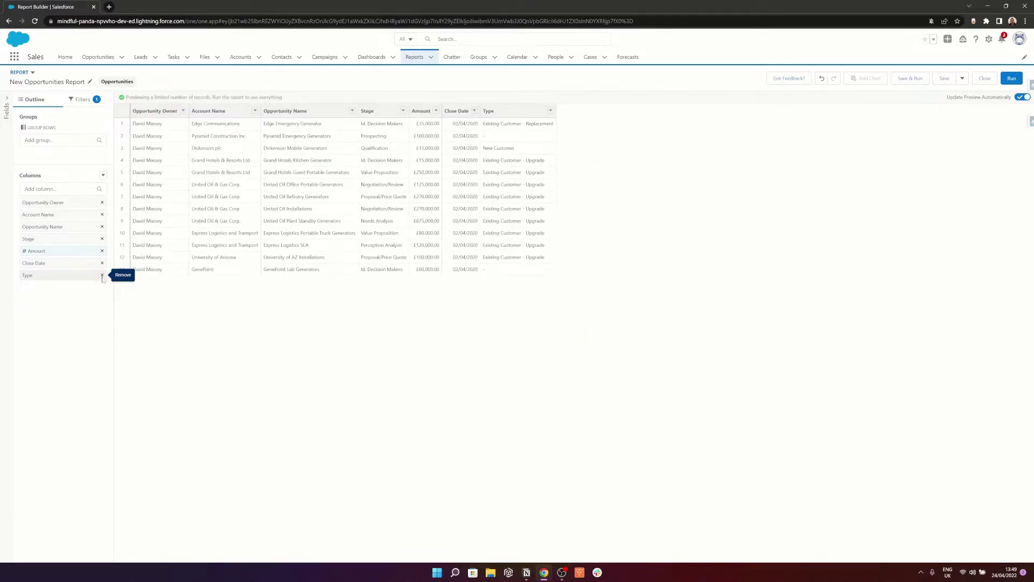
left_click(102, 275)
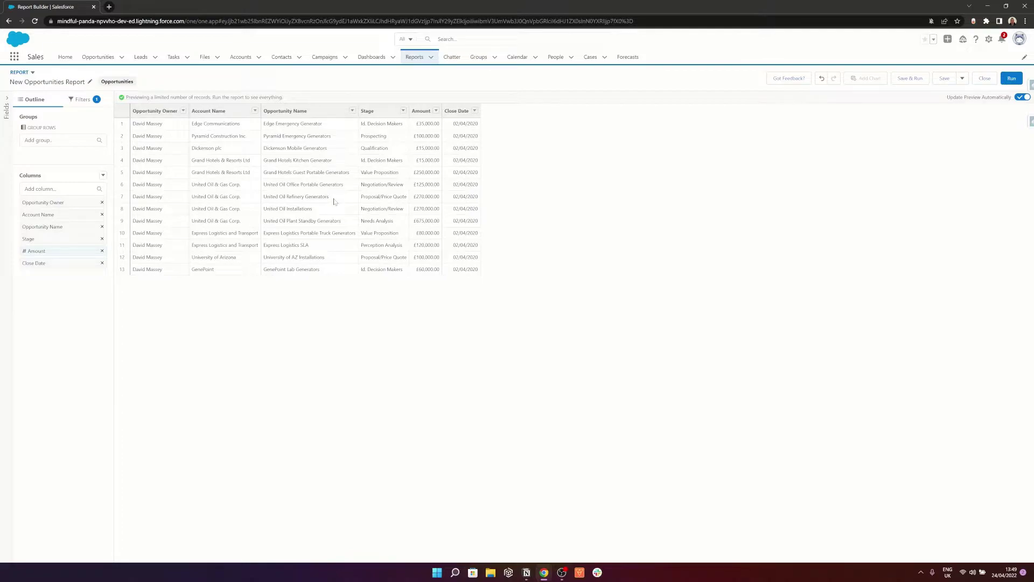
- Save the report with the name 'Opportunity Snapshot'
left_click(945, 78)
type("O")
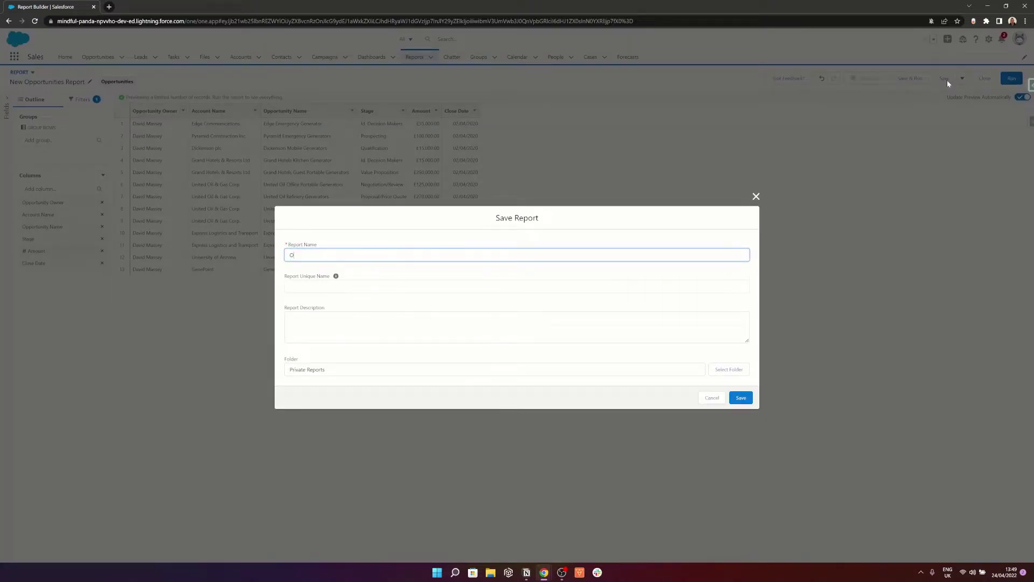
type("pportunity Snapshot")
key("Tab")
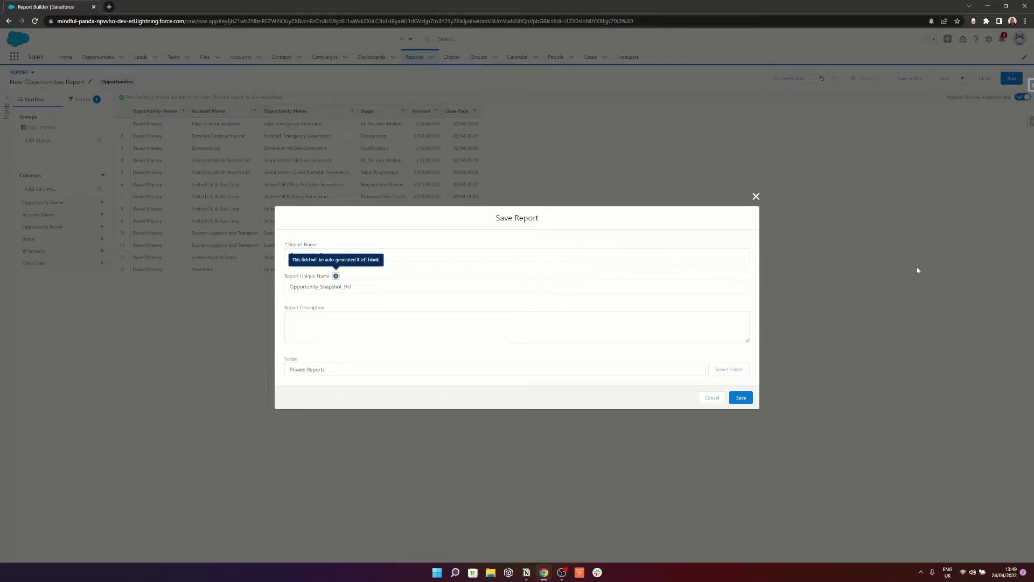
left_click(743, 398)
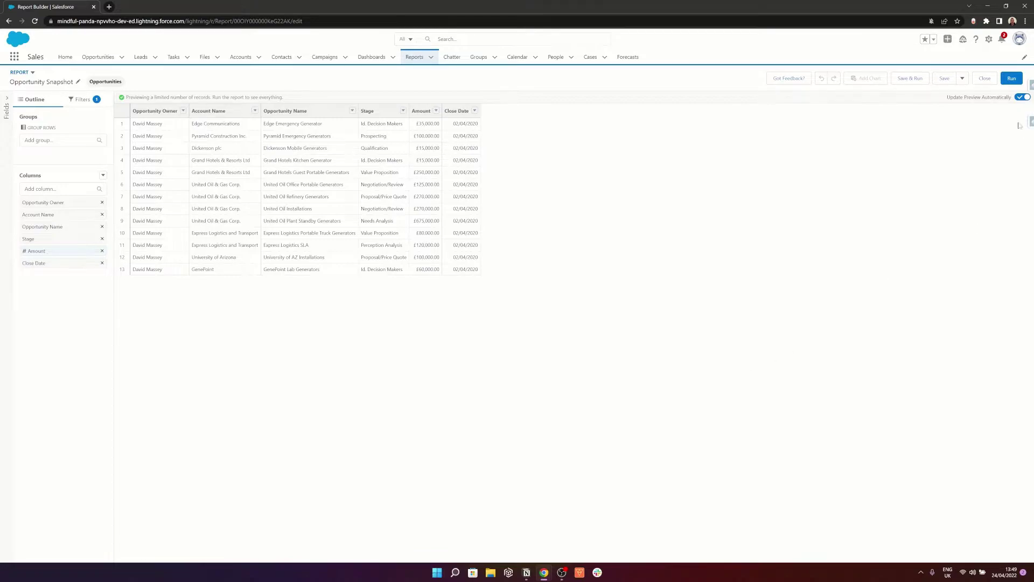
left_click(988, 40)
- Begin a new custom object in Object Manager with label OppSnap and plural OppSnaps
left_click(949, 65)
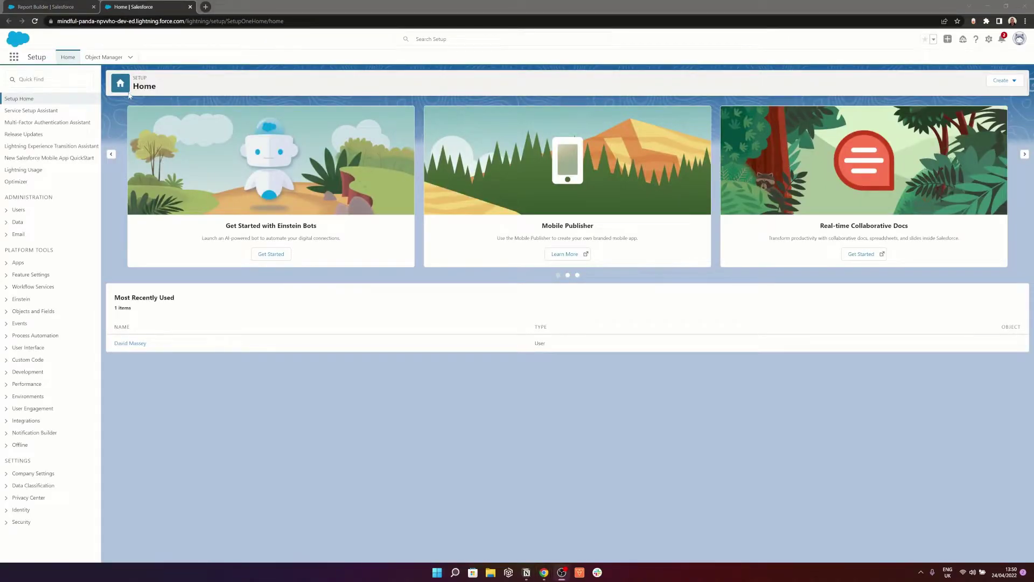
left_click(104, 57)
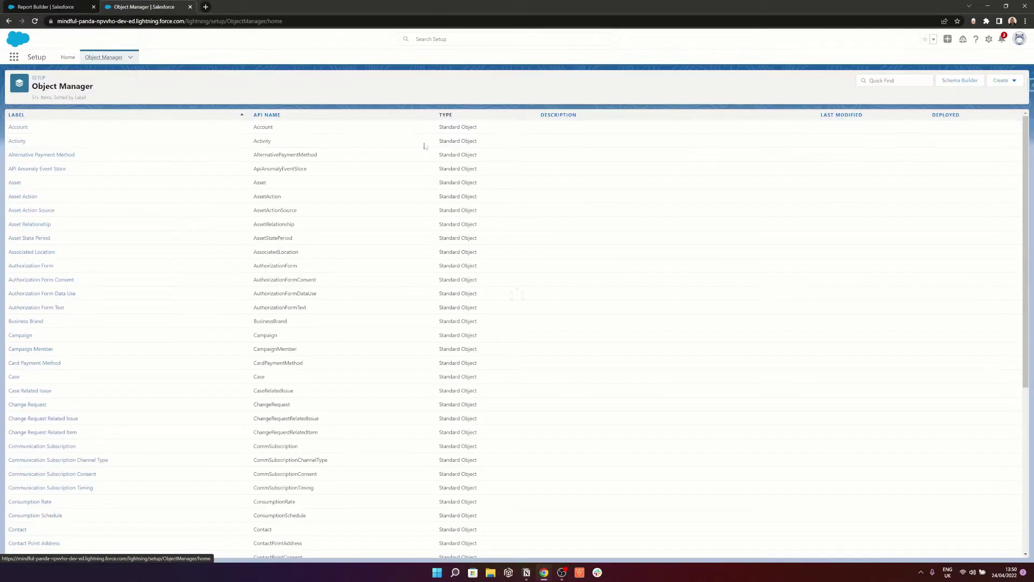
left_click(1003, 80)
left_click(963, 102)
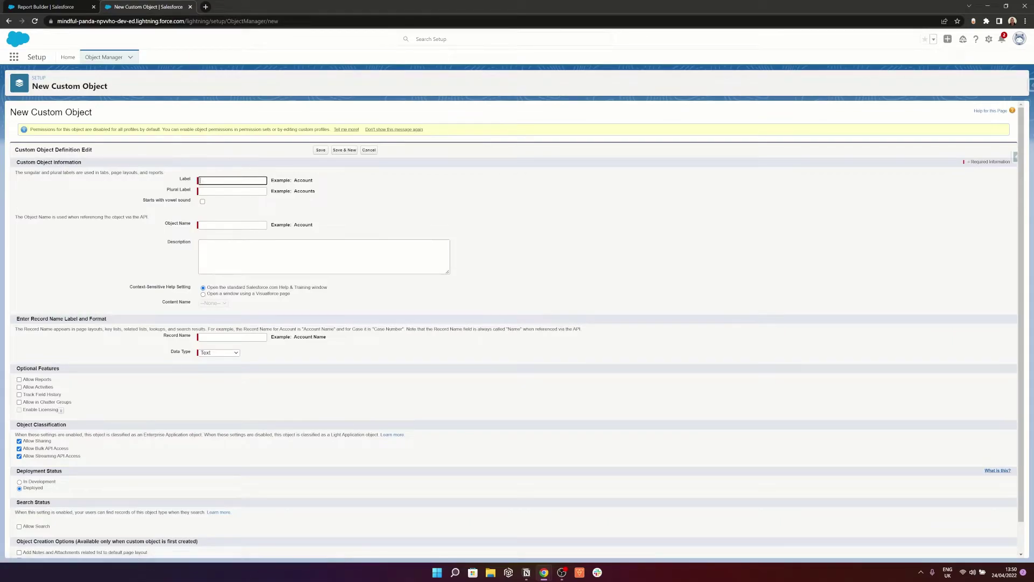
type("OppSnap")
key("Tab")
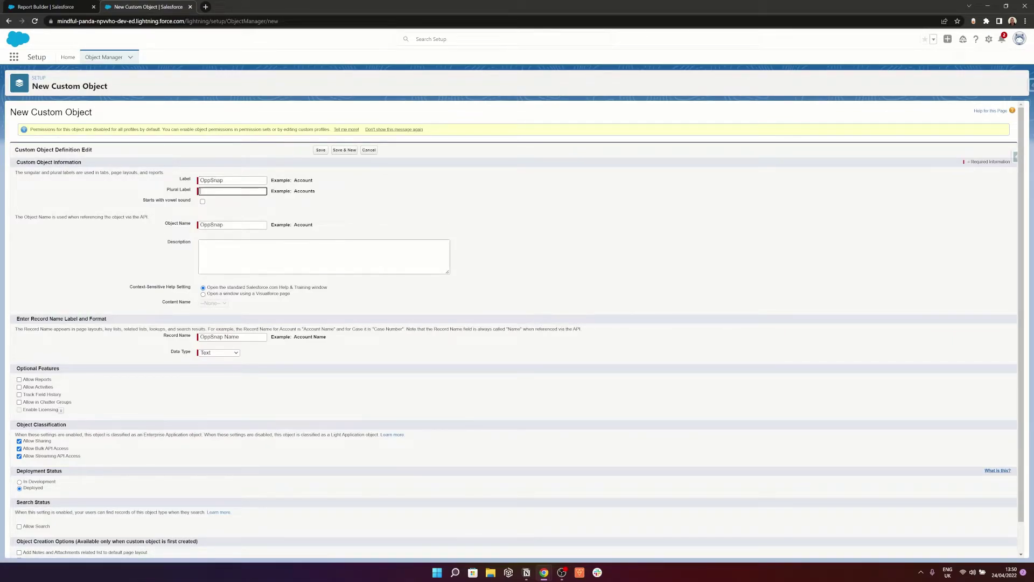
type("OppSnaps")
key("ctrl+a")
- Allow reports and make the record name an Auto Number, format OppSnap-{00000}, starting at 1, then save
left_click(19, 380)
scroll(168, 321, "down", 1)
left_click(218, 320)
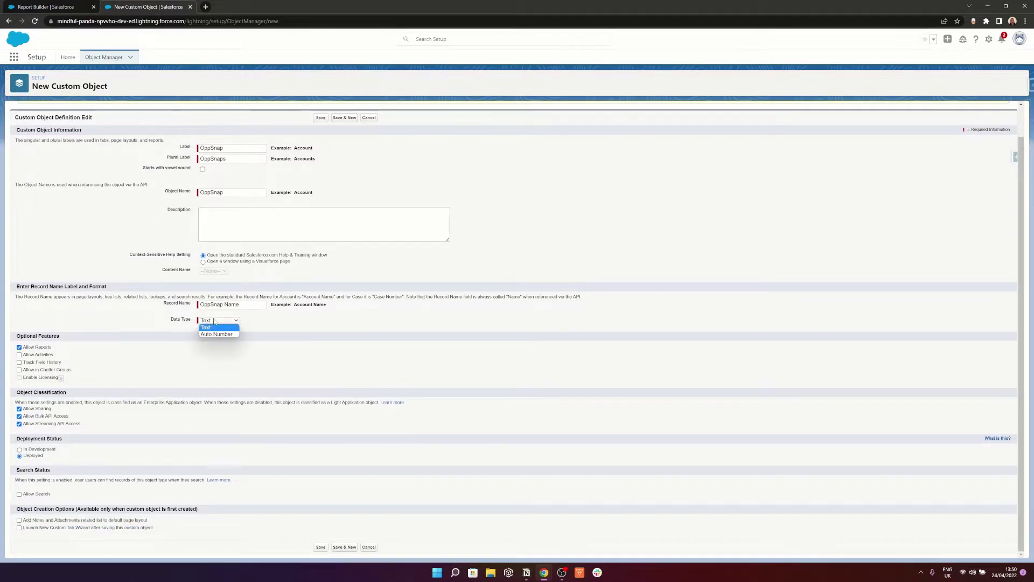
left_click(218, 335)
left_click(221, 331)
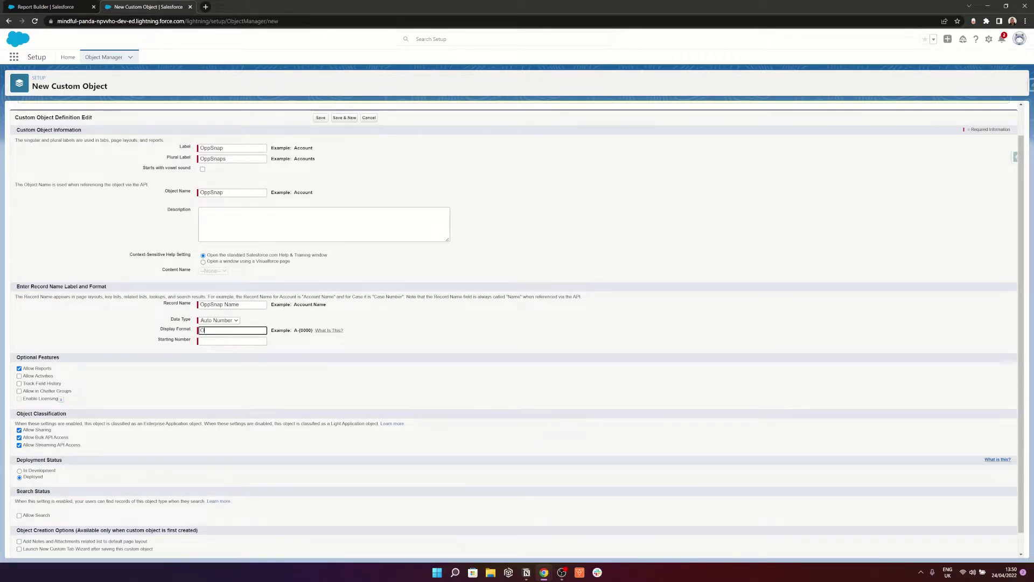
type("OppSnap-{00000}")
key("Tab")
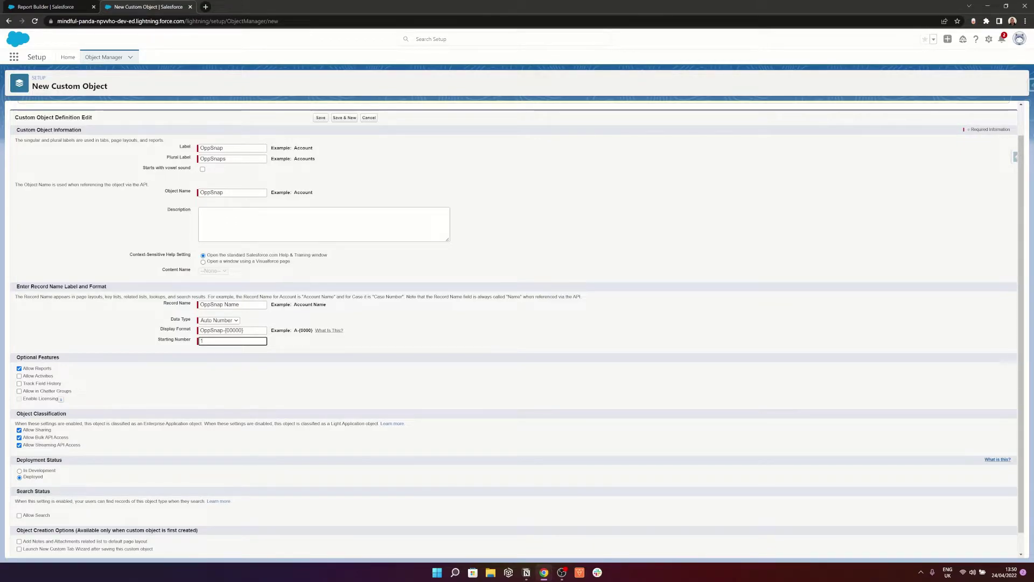
type("1")
scroll(127, 327, "down", 1)
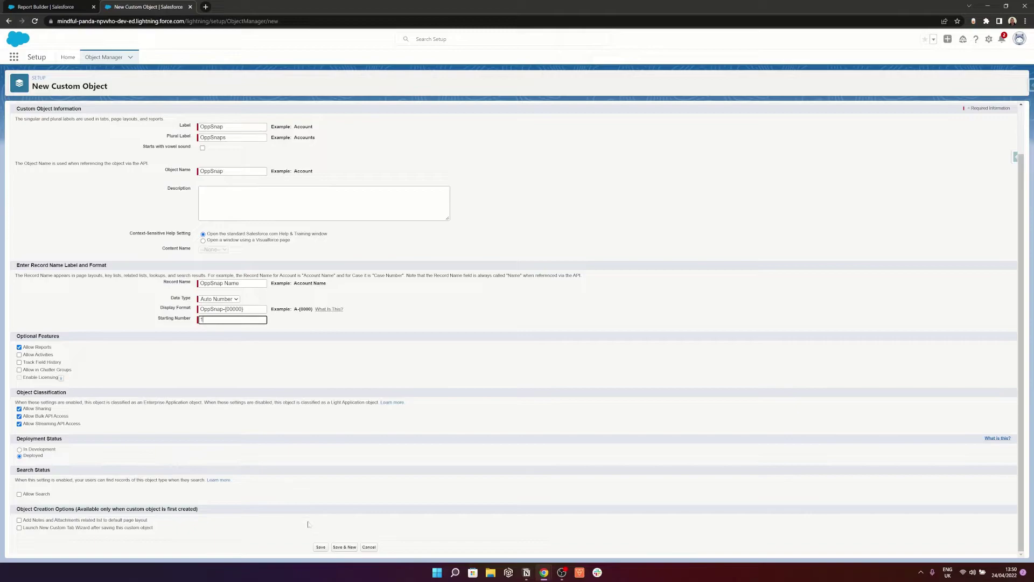
left_click(321, 547)
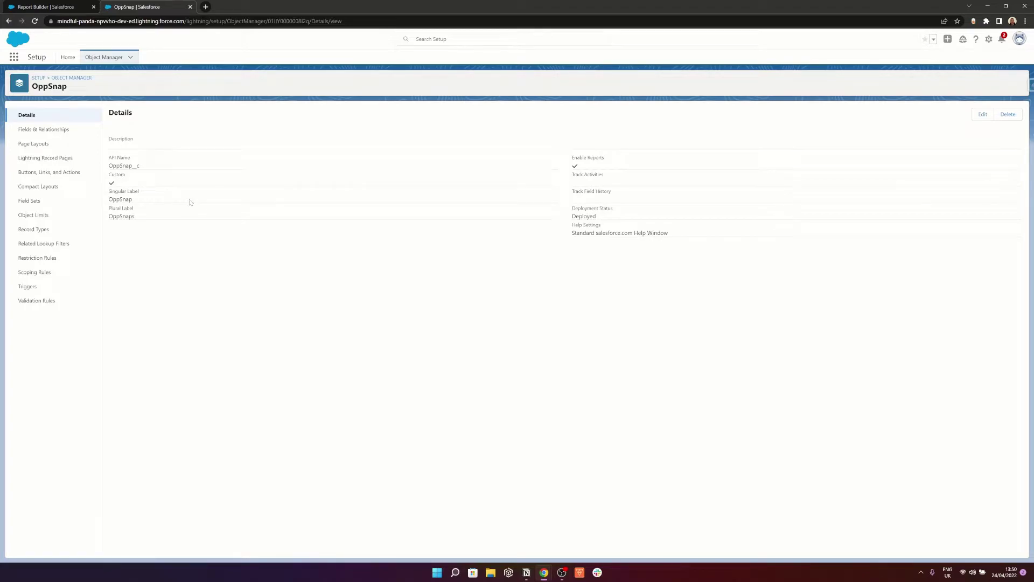
- Go to OppSnap's Fields & Relationships and start a new custom field
left_click(43, 129)
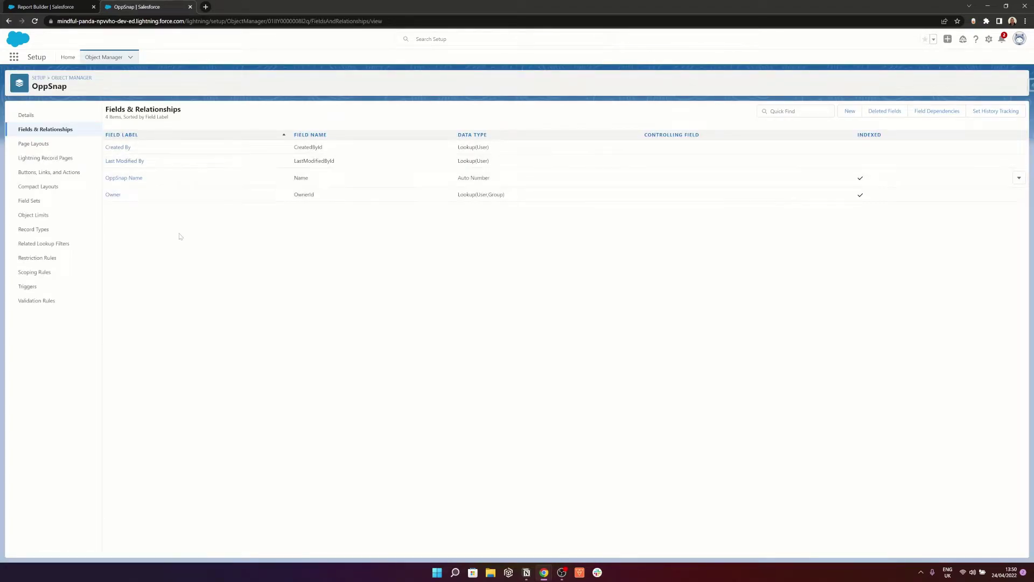
left_click(46, 7)
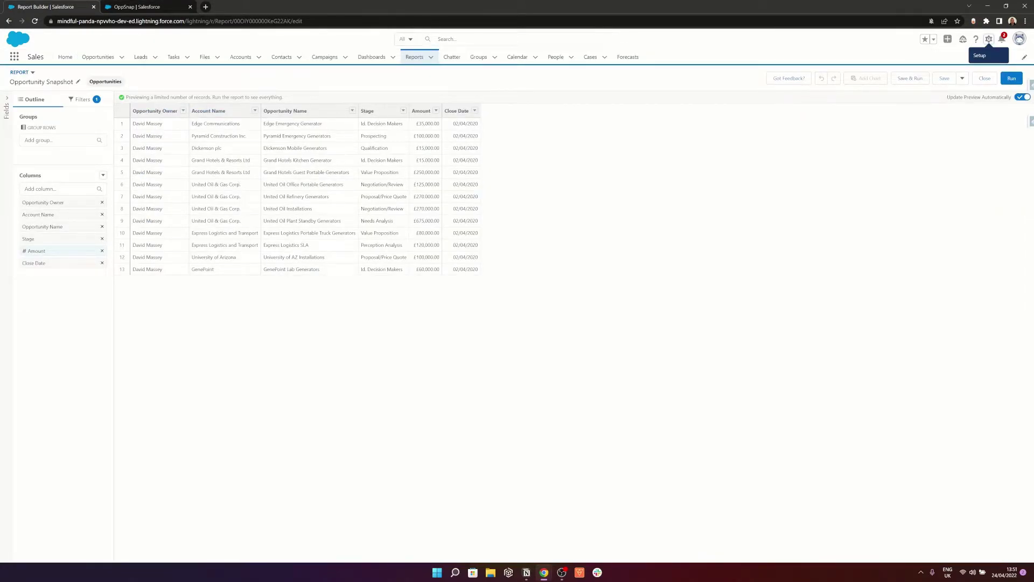
left_click(130, 8)
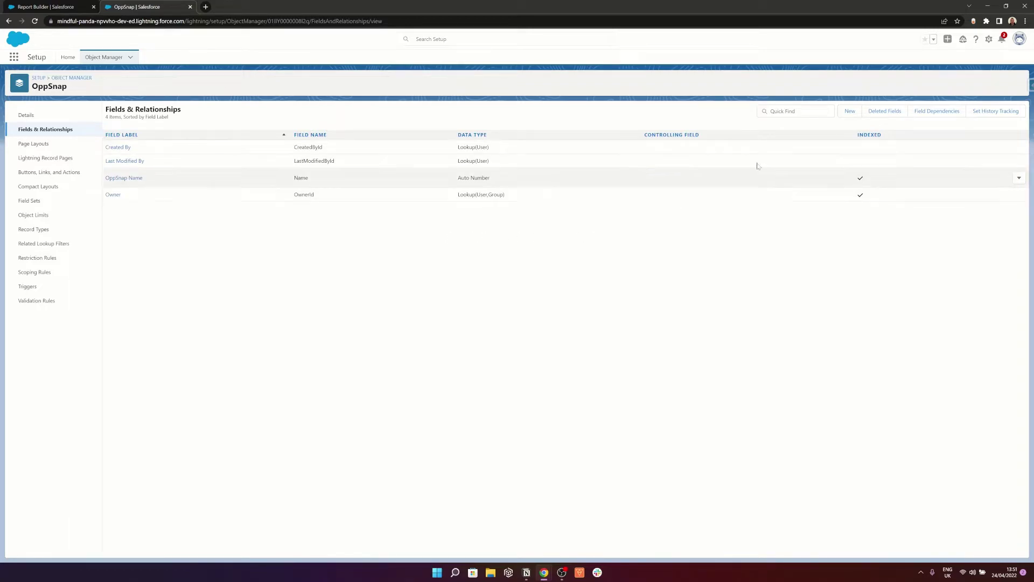
left_click(851, 111)
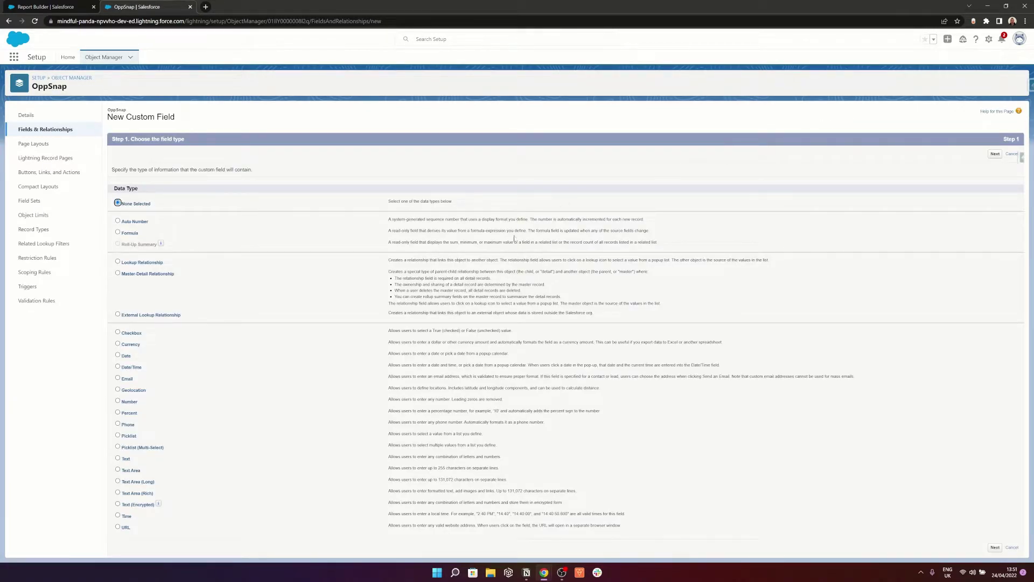
- Create the Opp Name text field with length 255 and start another field
left_click(118, 459)
left_click(118, 458)
left_click(996, 154)
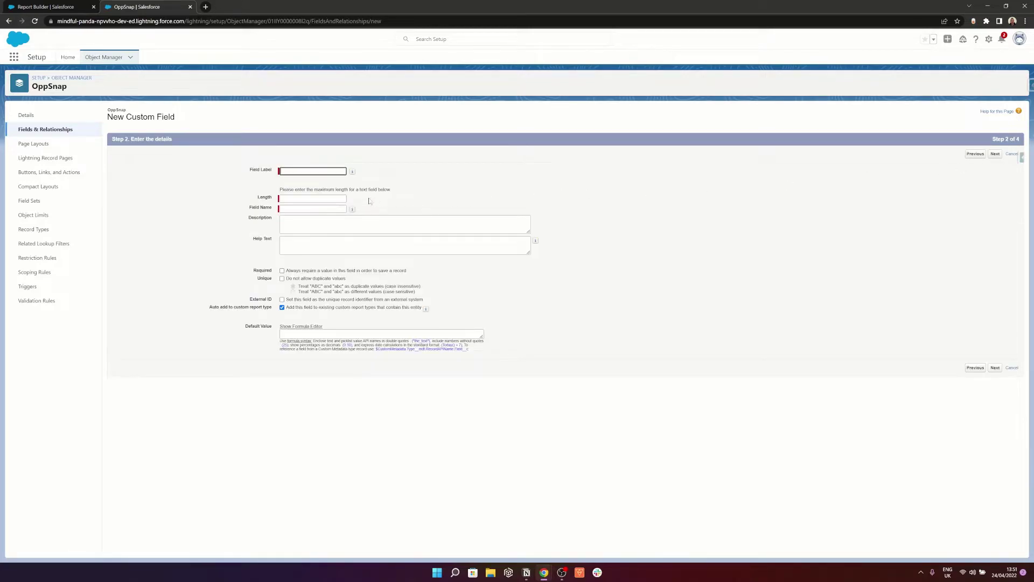
type("Opp Name")
key("Tab")
key("Tab")
type("255")
left_click(841, 164)
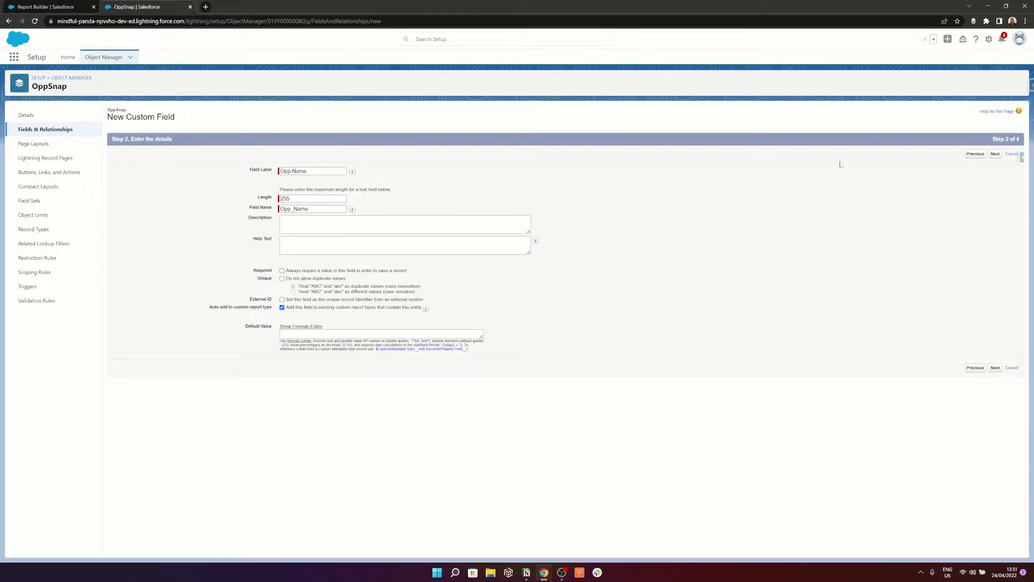
left_click(996, 155)
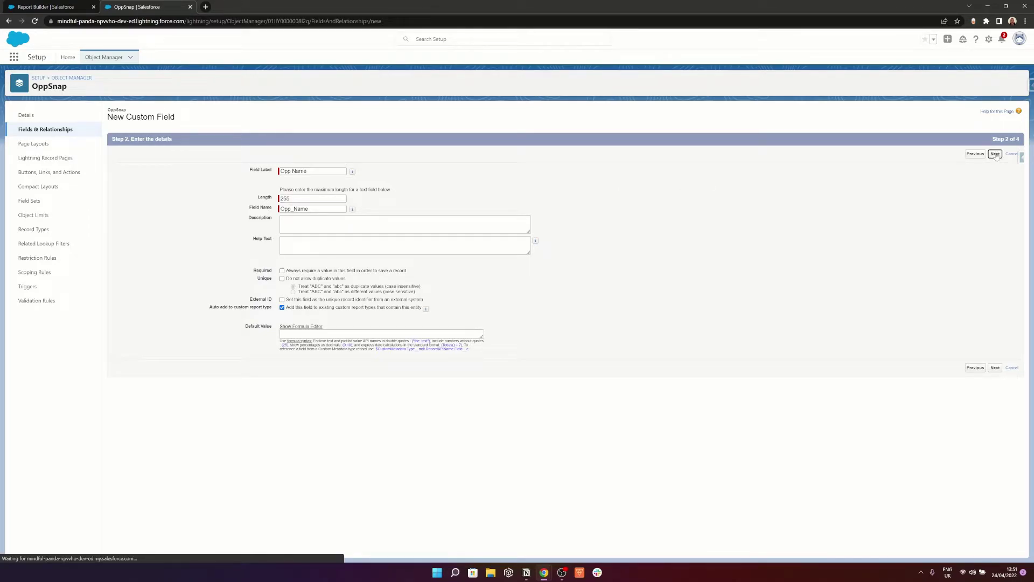
left_click(996, 154)
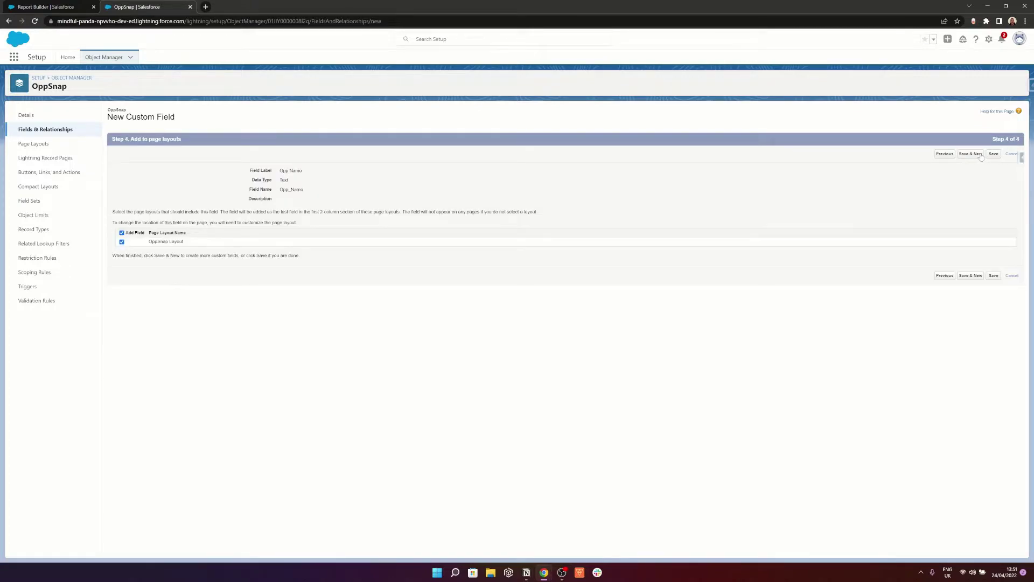
left_click(971, 154)
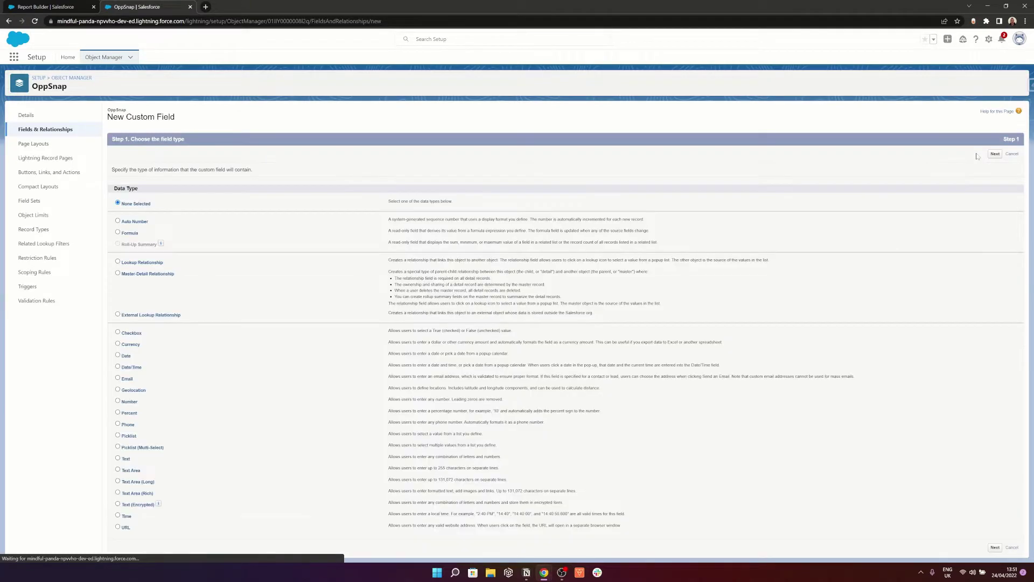
- Add an Account Name text field with length 255
left_click(118, 458)
left_click(995, 154)
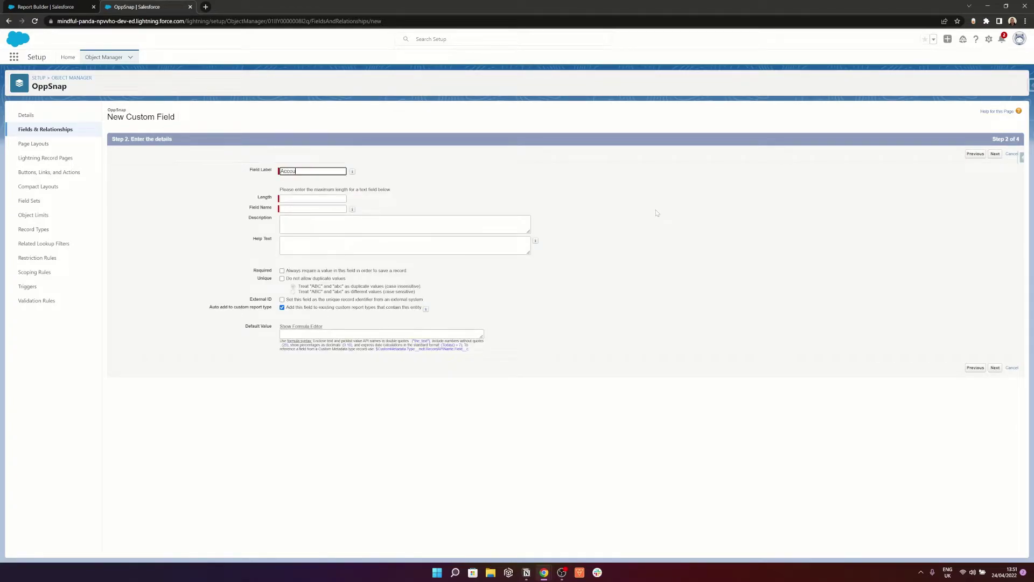
type("Name")
key("Tab")
key("Tab")
type("255")
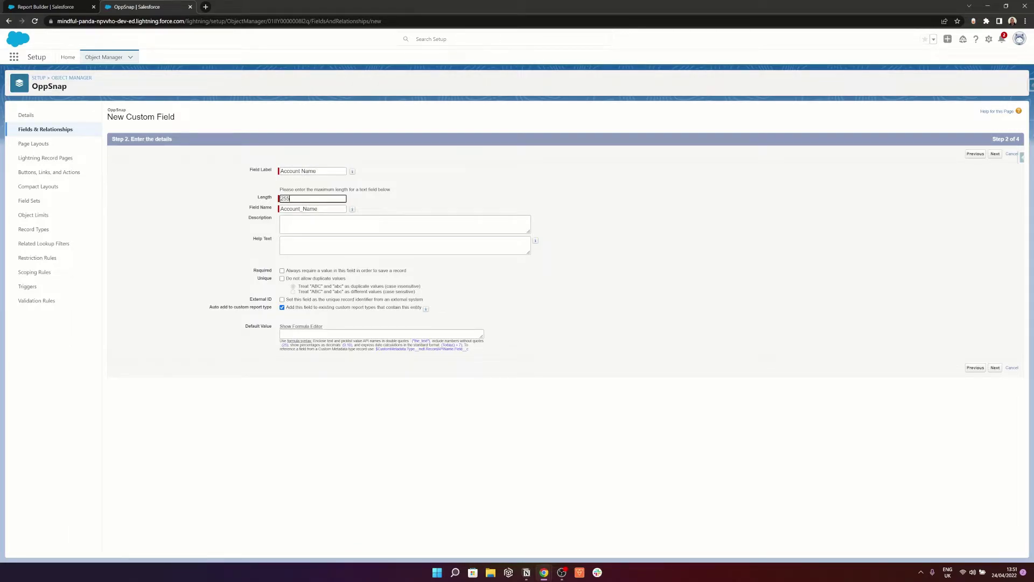
left_click(994, 154)
left_click(994, 154)
left_click(979, 154)
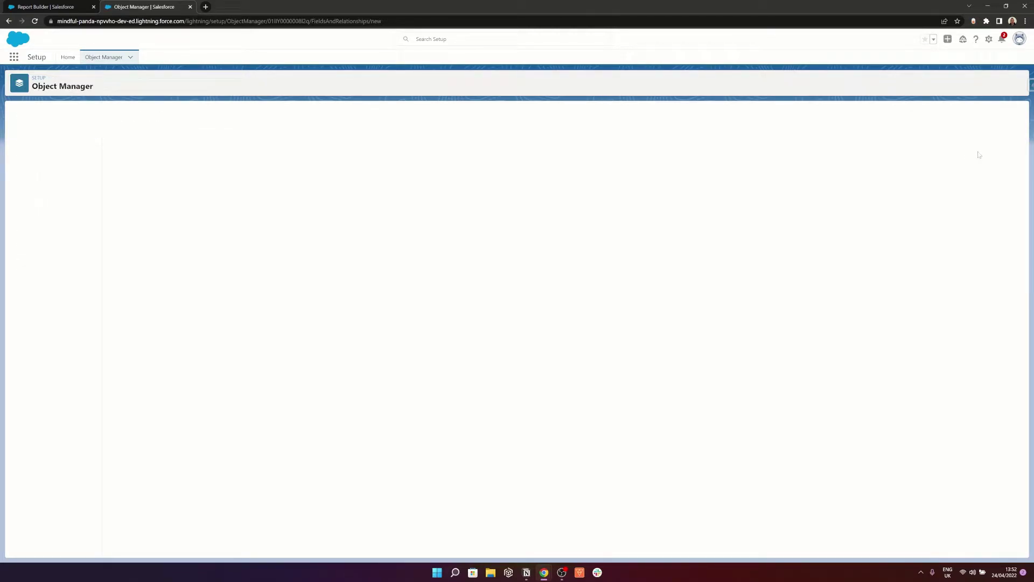
- Add an Amount text field with length 255
left_click(117, 458)
left_click(996, 155)
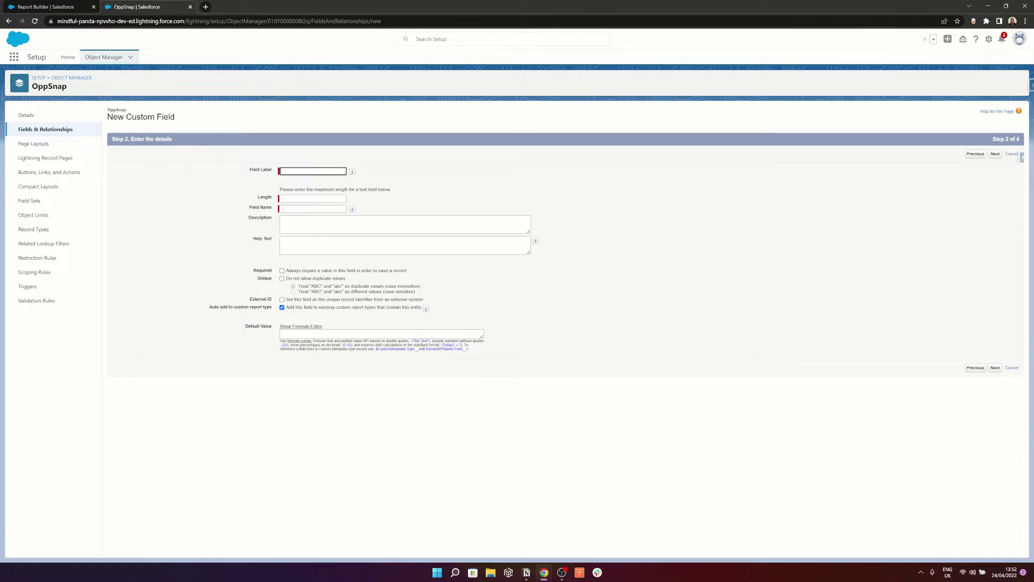
type("Amount")
key("Tab")
key("Tab")
type("25")
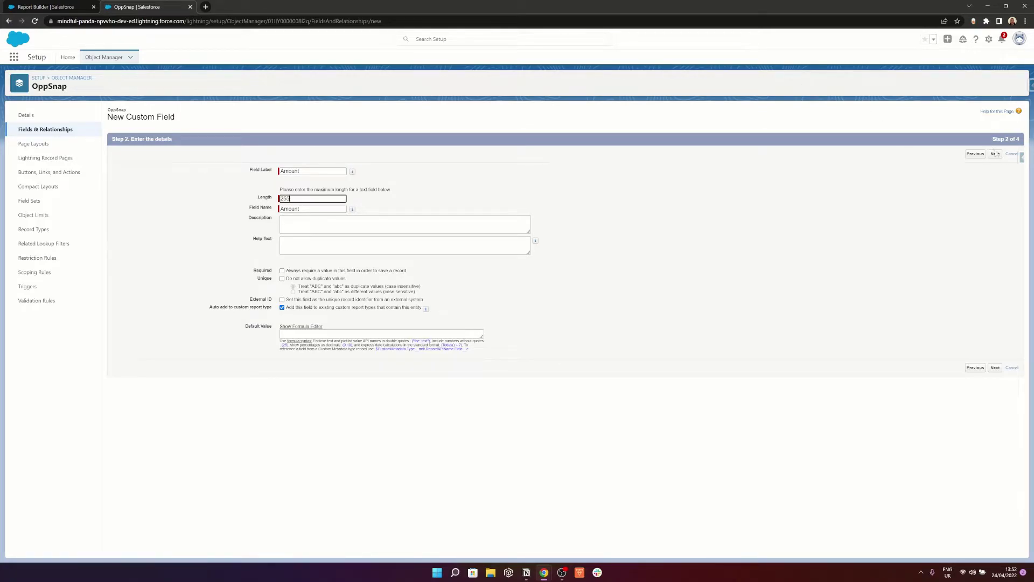
type("5")
left_click(996, 154)
left_click(995, 154)
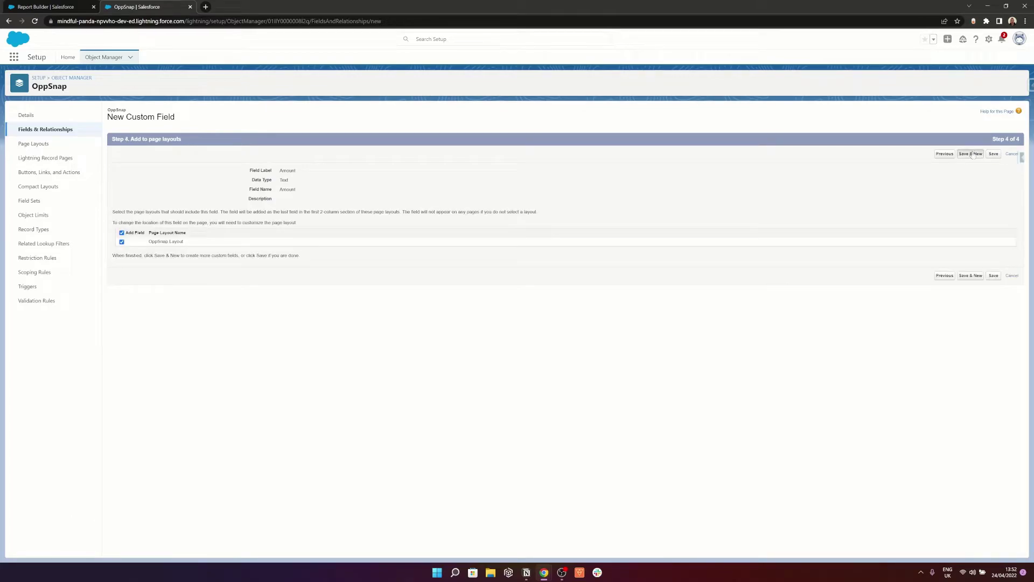
left_click(972, 154)
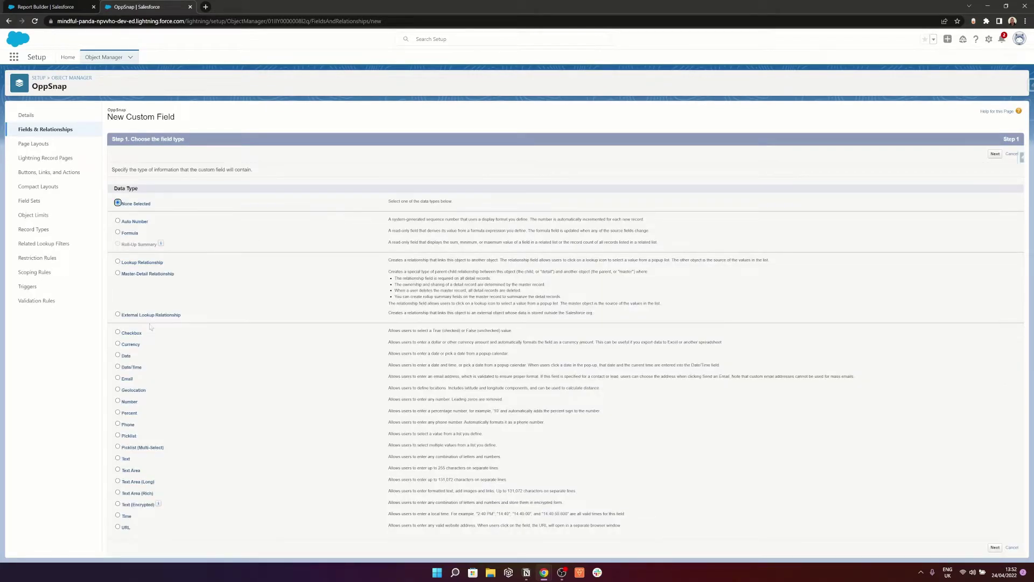
- Add a Close Date text field with length 255
left_click(118, 457)
left_click(996, 154)
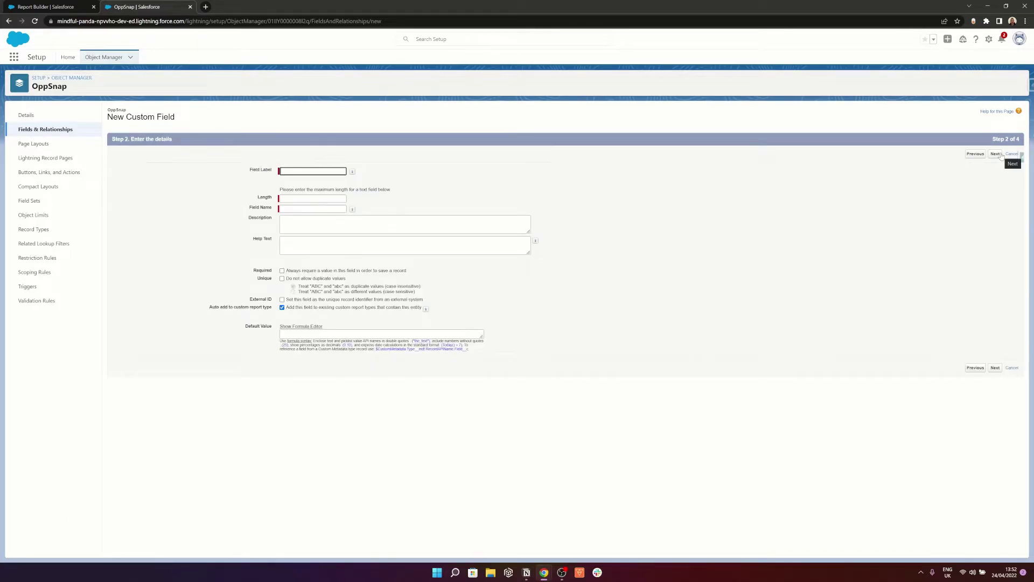
type("Closed Date")
key("Tab")
type("255")
left_click(1000, 156)
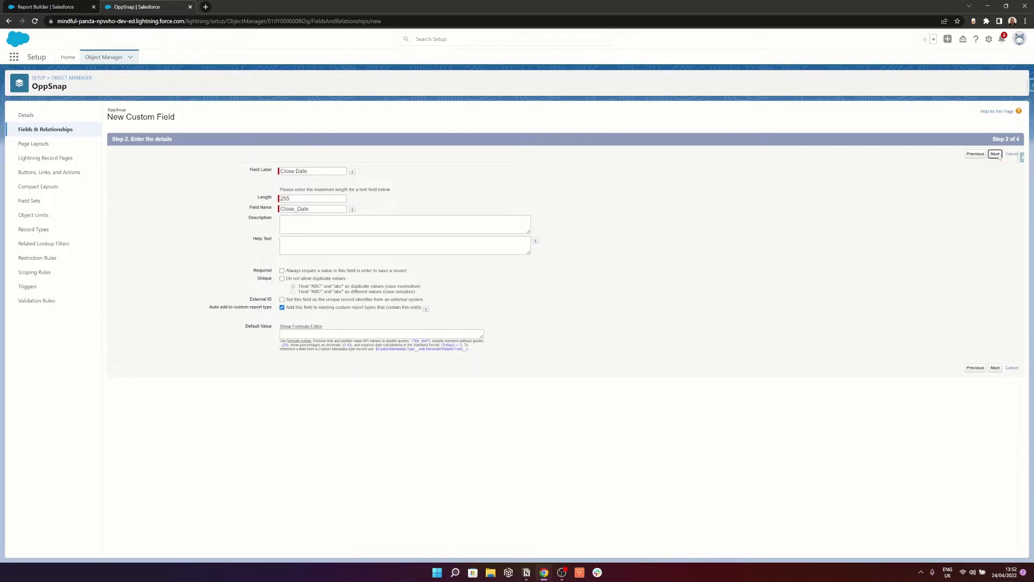
left_click(995, 154)
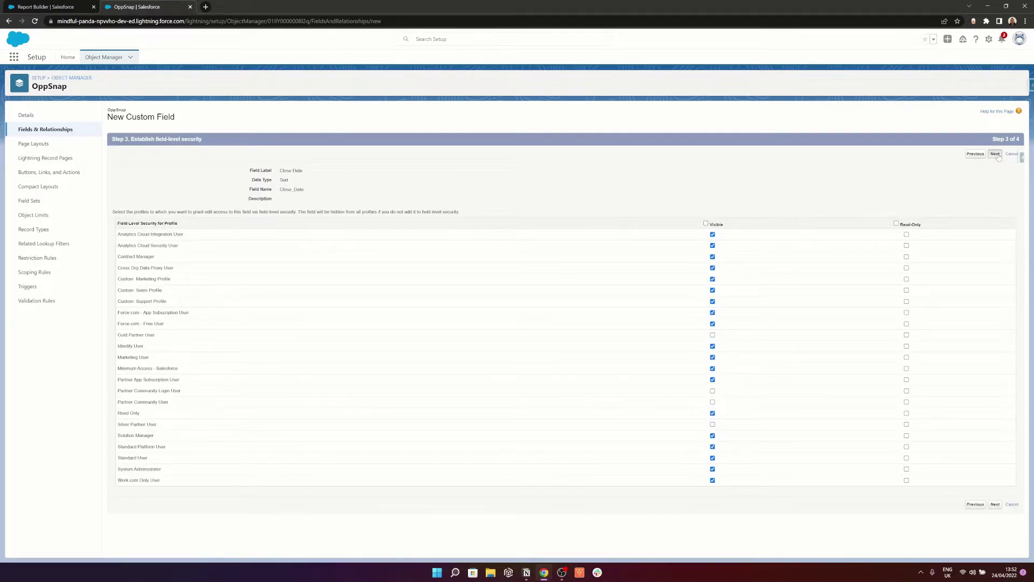
left_click(971, 155)
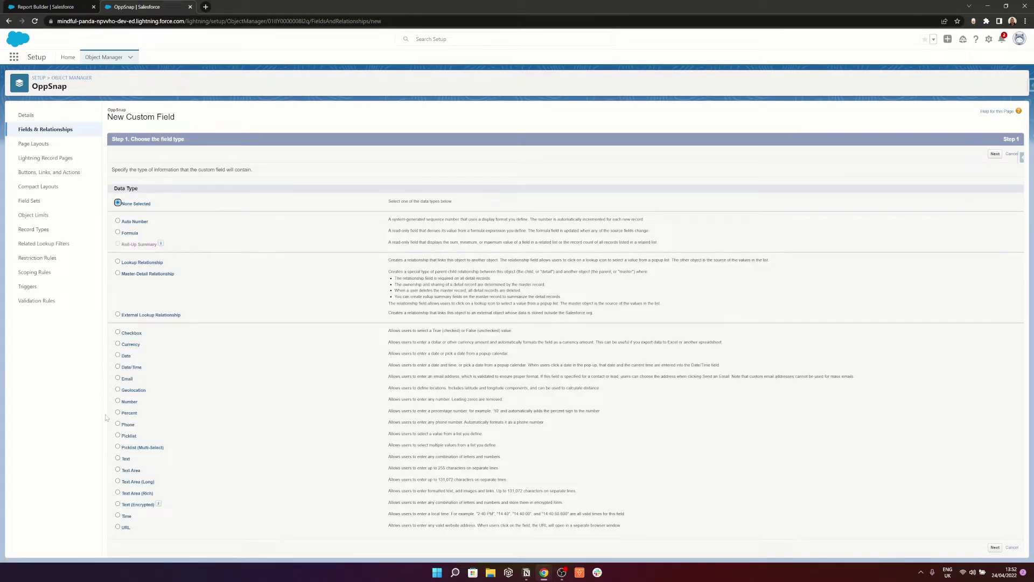
- Add a Stage text field and save it as the last of the batch
left_click(117, 457)
left_click(995, 154)
type("Stage")
key("Tab")
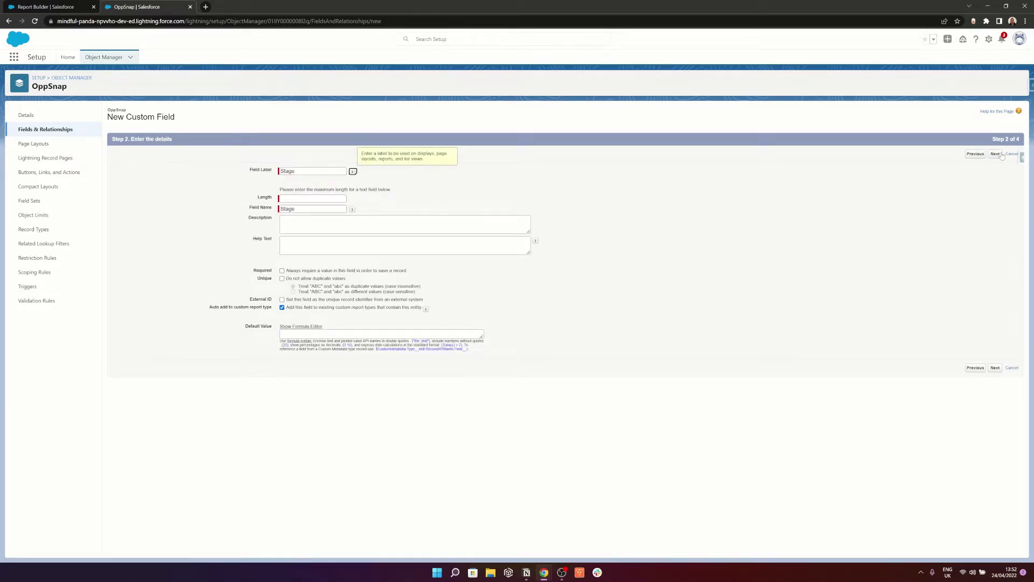
key("Tab")
type("2")
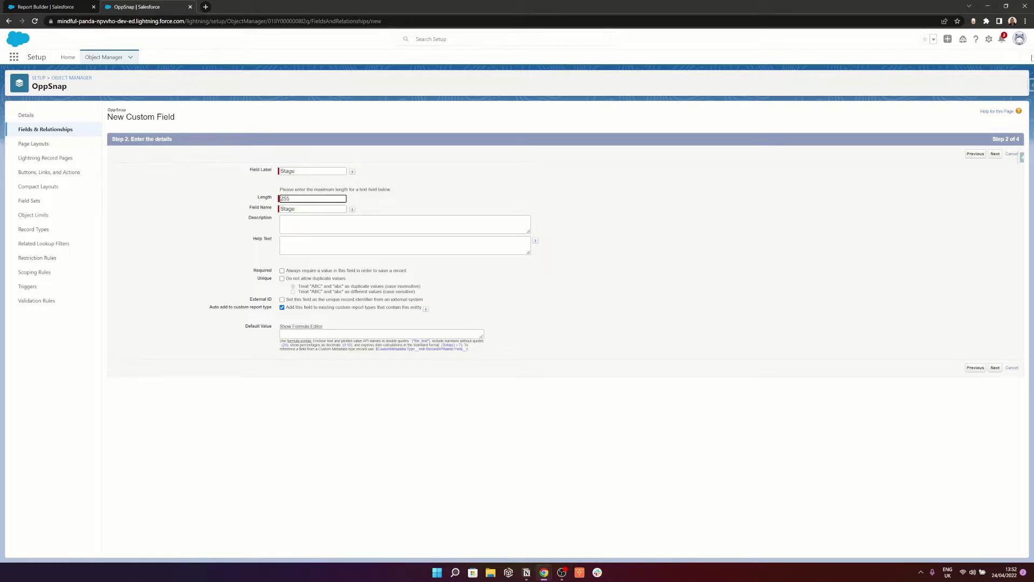
left_click(994, 154)
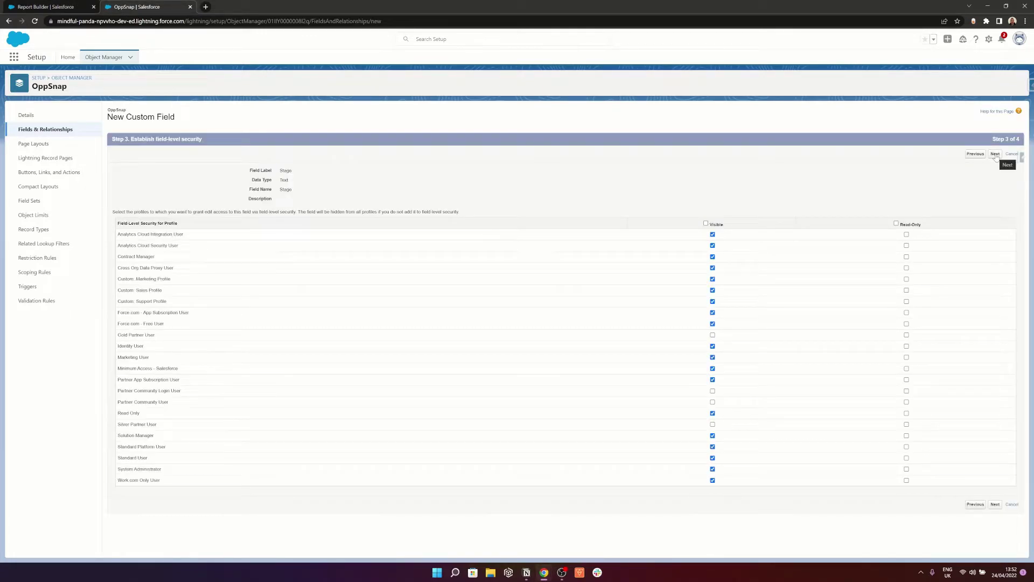
left_click(995, 154)
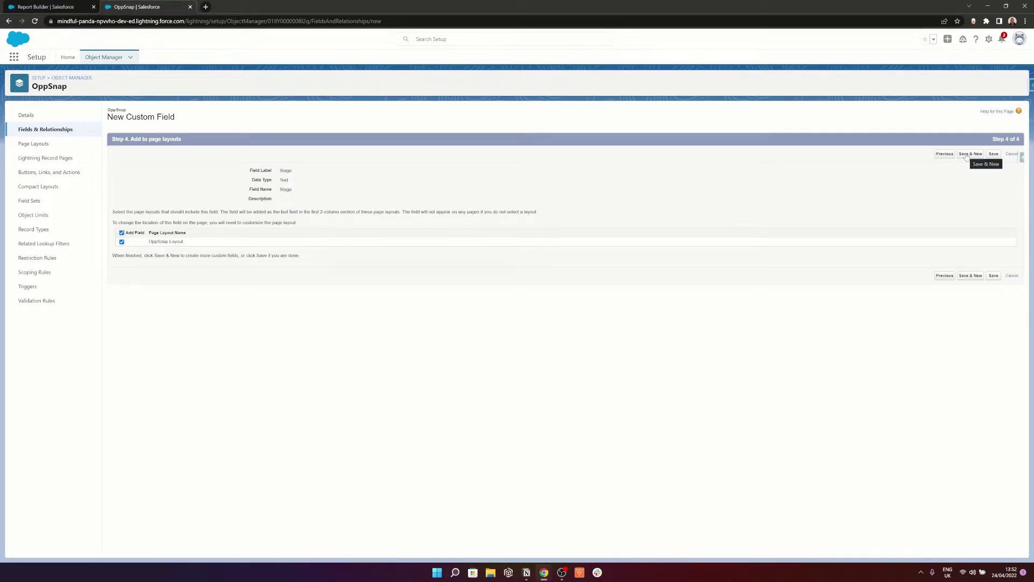
left_click(993, 155)
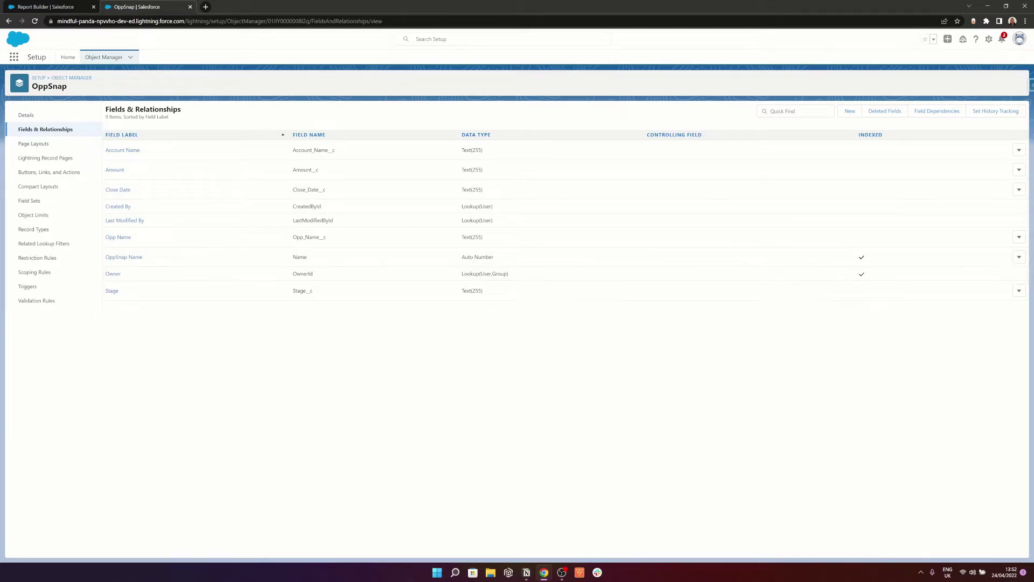
- After checking the report's columns, add an Opp Owner text field of length 255 to OppSnap
left_click(70, 9)
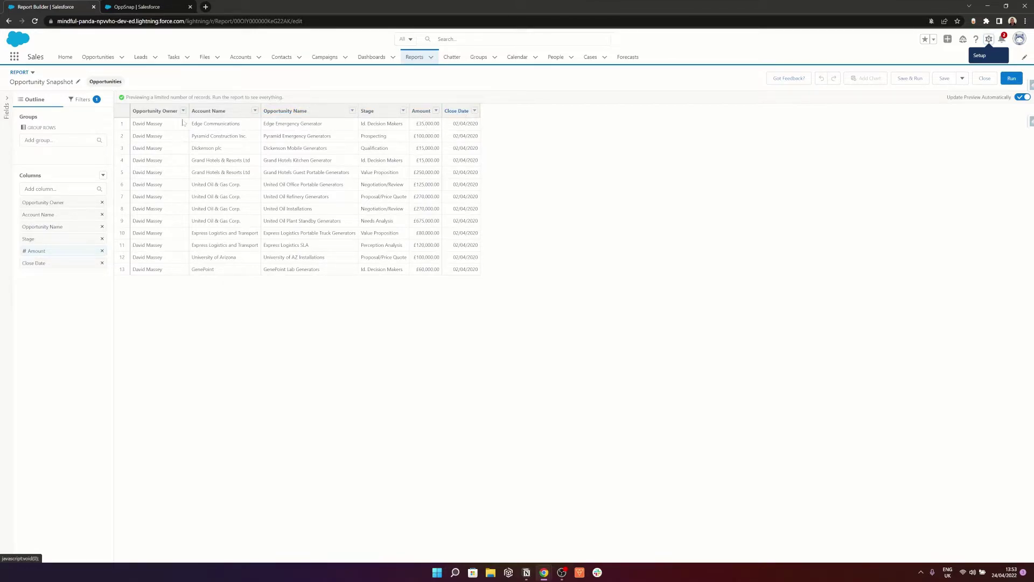
left_click(136, 7)
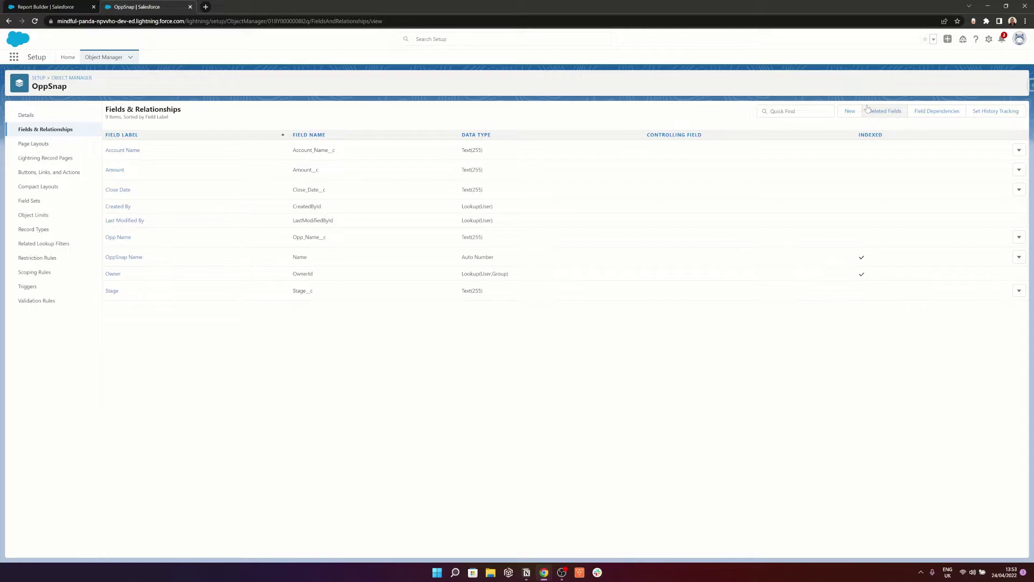
left_click(850, 111)
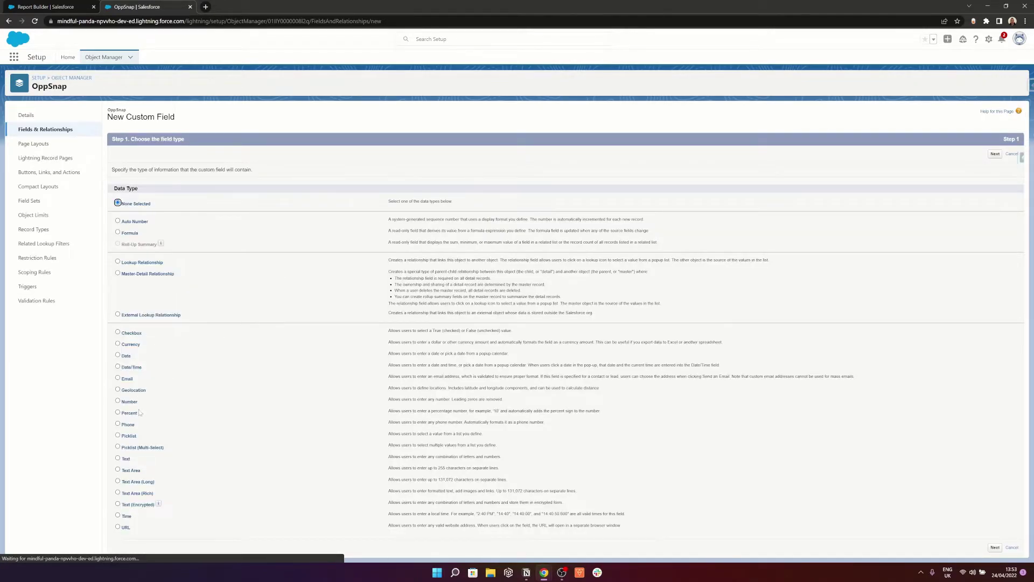
left_click(117, 458)
left_click(995, 154)
type("Opp Owner")
key("Tab")
type("255")
left_click(995, 154)
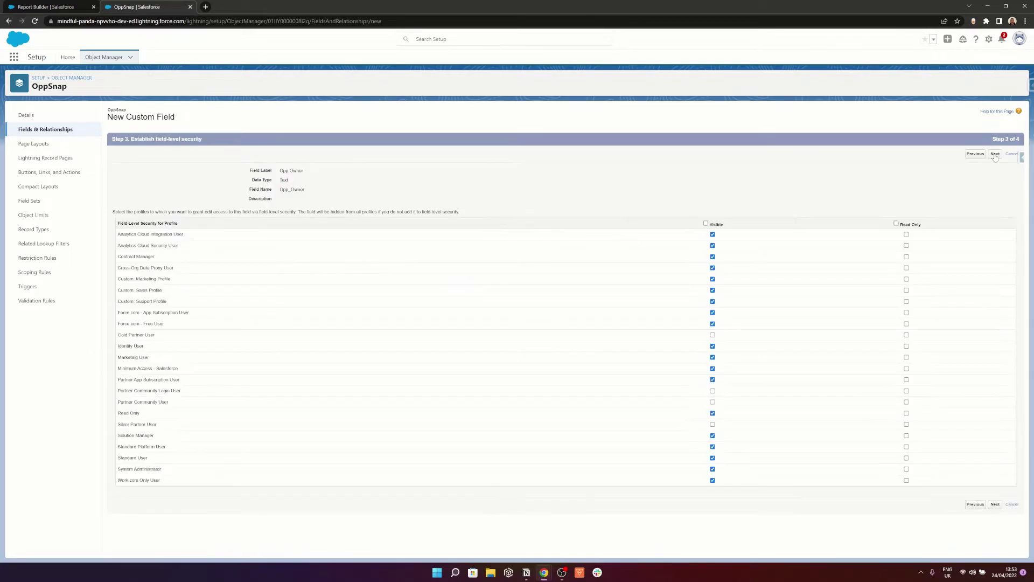
left_click(995, 155)
left_click(996, 155)
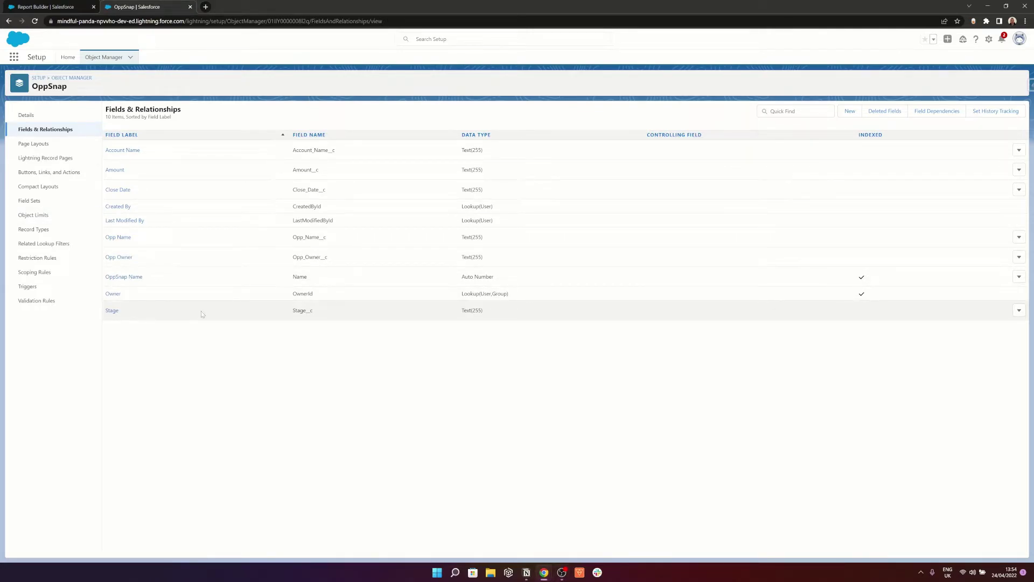
- Find Reporting Snapshots in Setup and start a new reporting snapshot
left_click(68, 57)
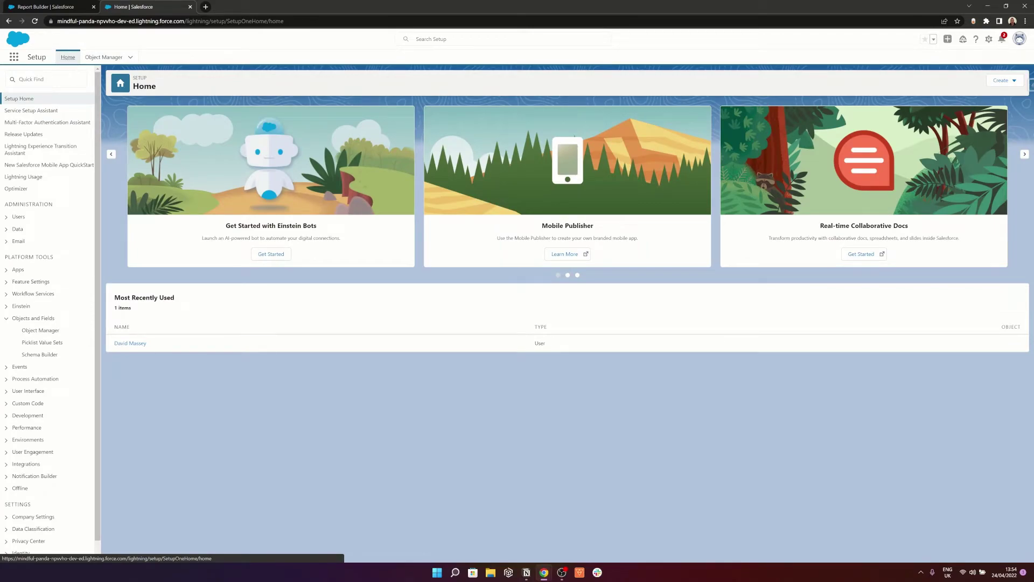
left_click(46, 79)
type("reporting")
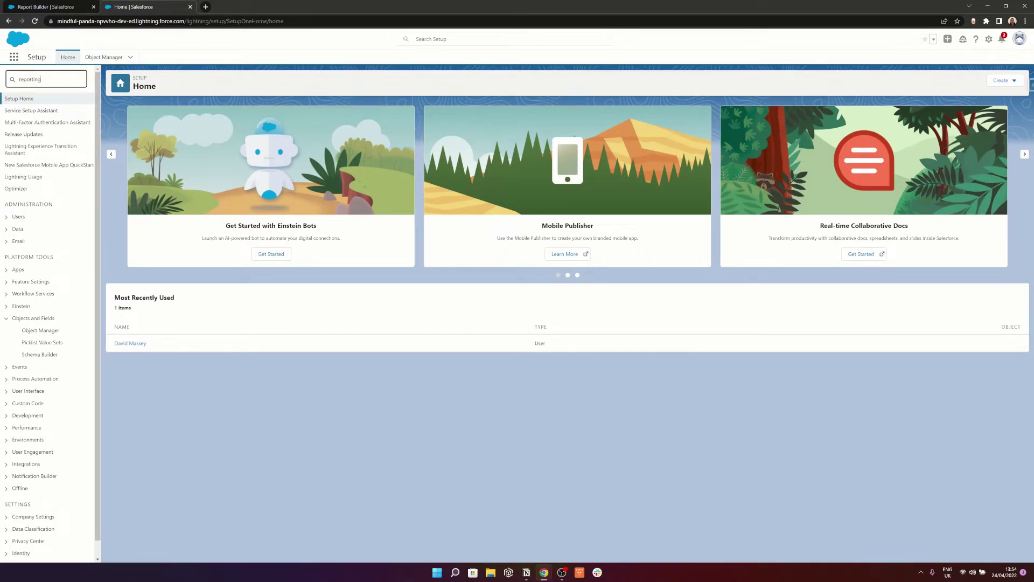
type(" snap")
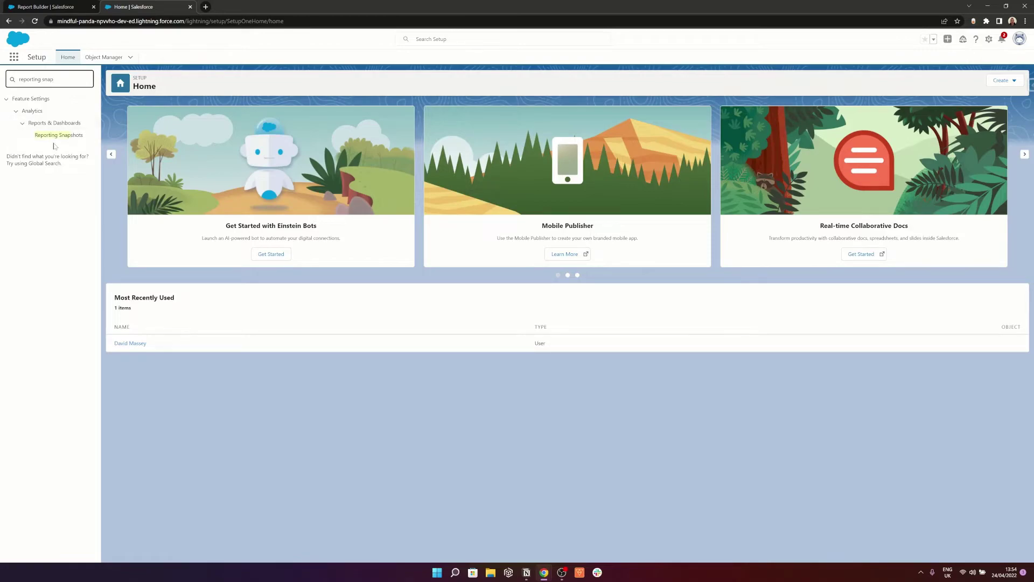
left_click(56, 136)
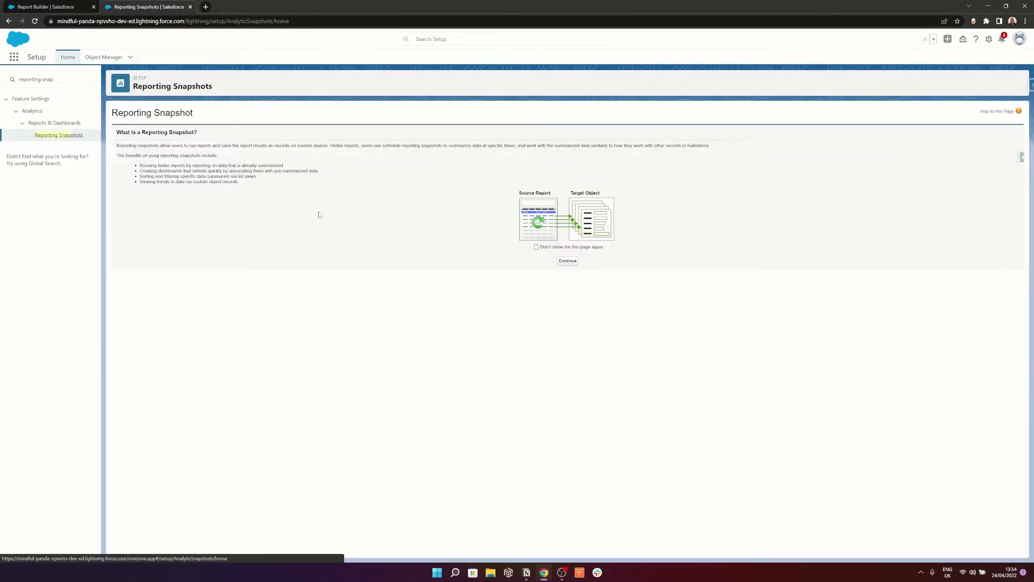
left_click(568, 261)
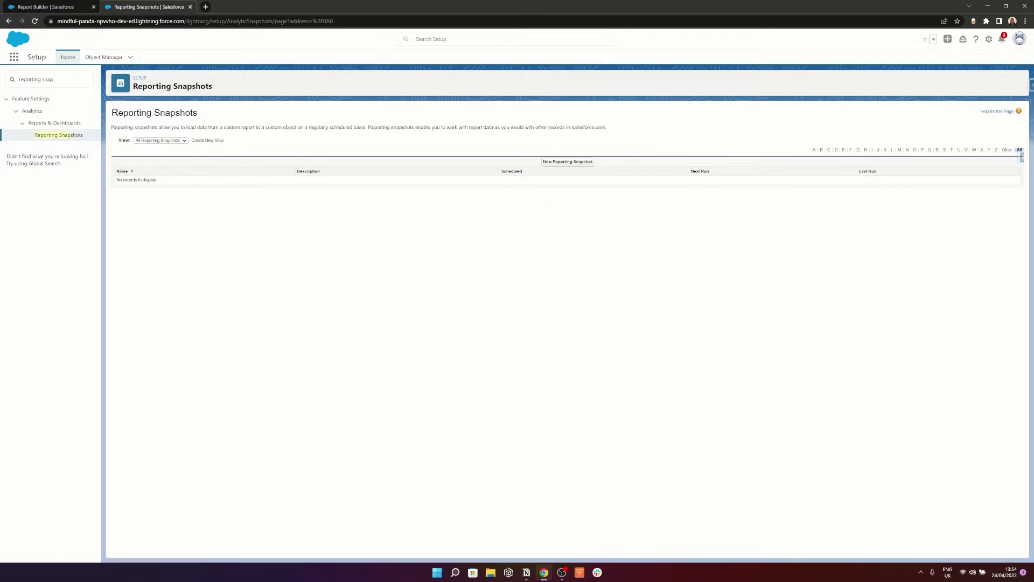
left_click(560, 163)
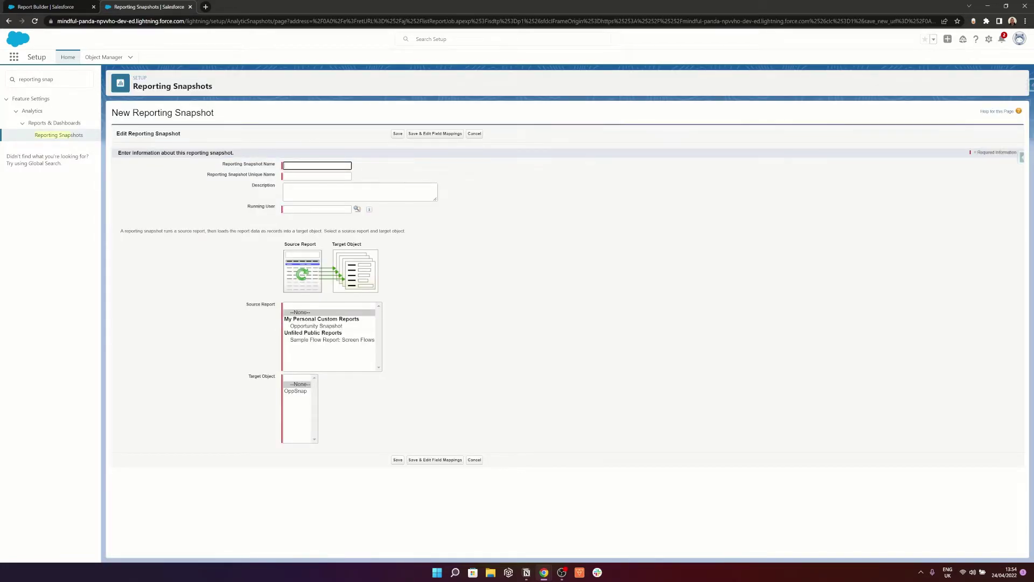
- Save snapshot OppSnapshot with a running user, source report Opportunity Snapshot, target object OppSnap
type("OppSnapshot")
key("Tab")
key("Tab")
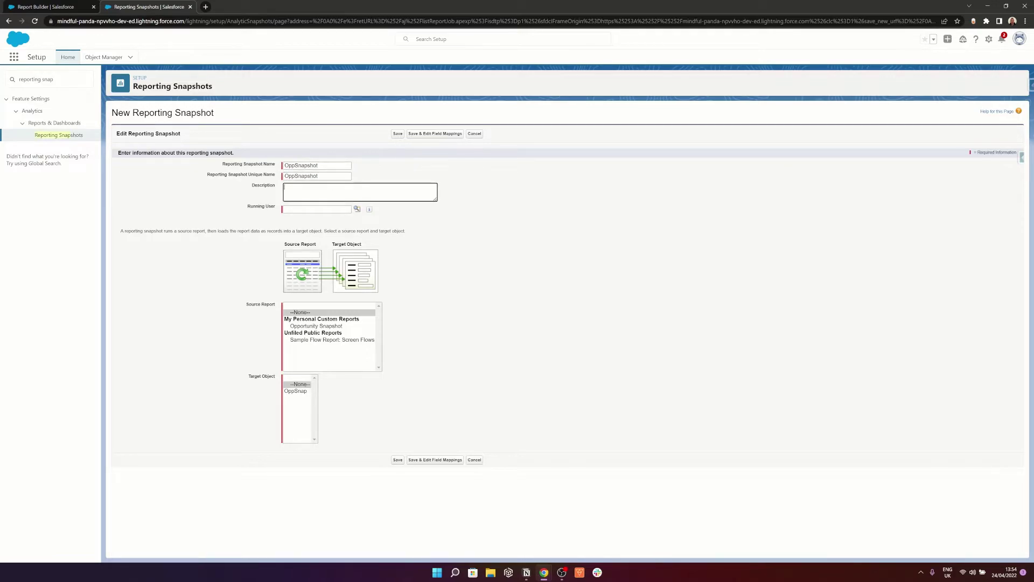
left_click(356, 209)
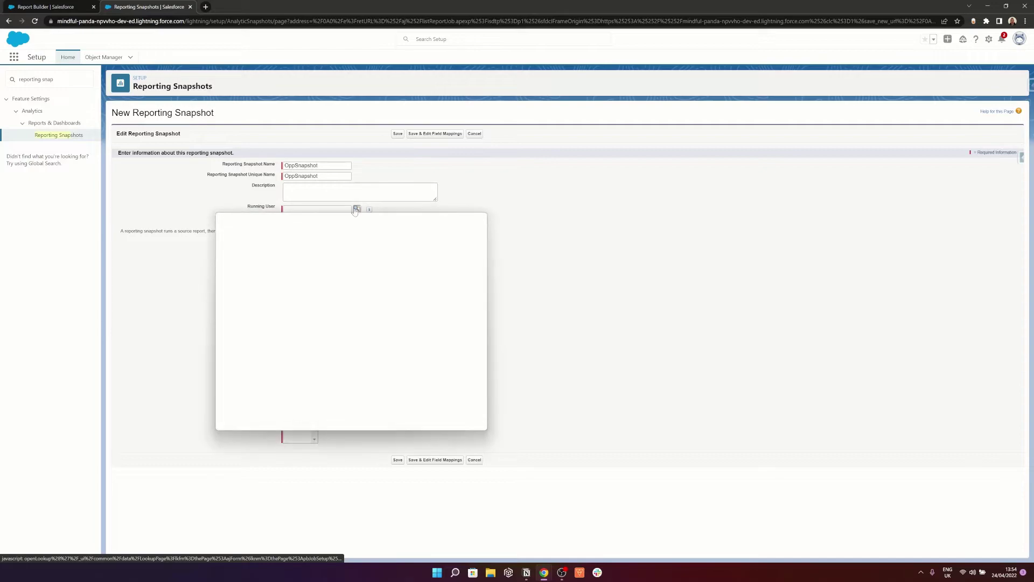
left_click(237, 315)
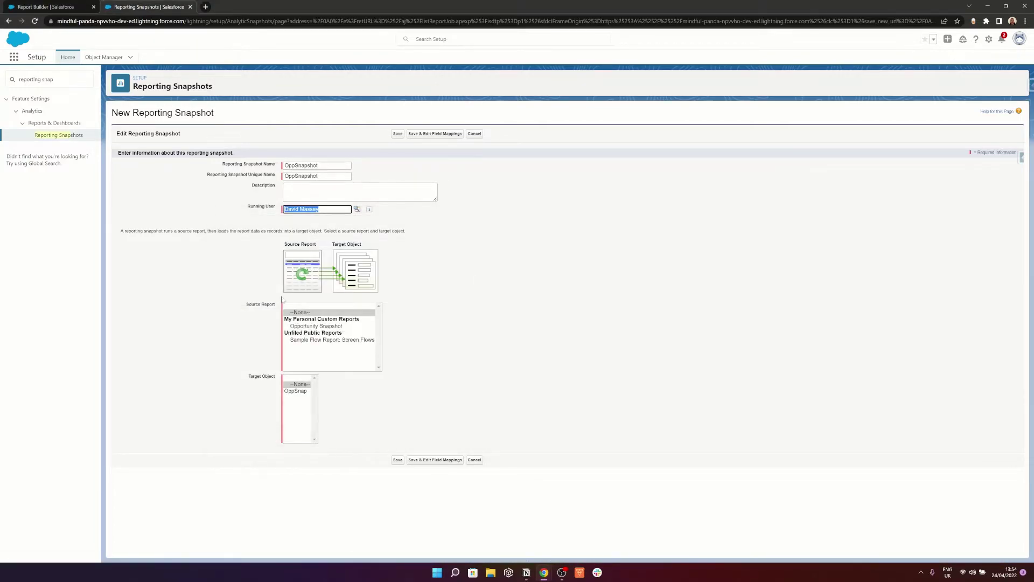
left_click(323, 327)
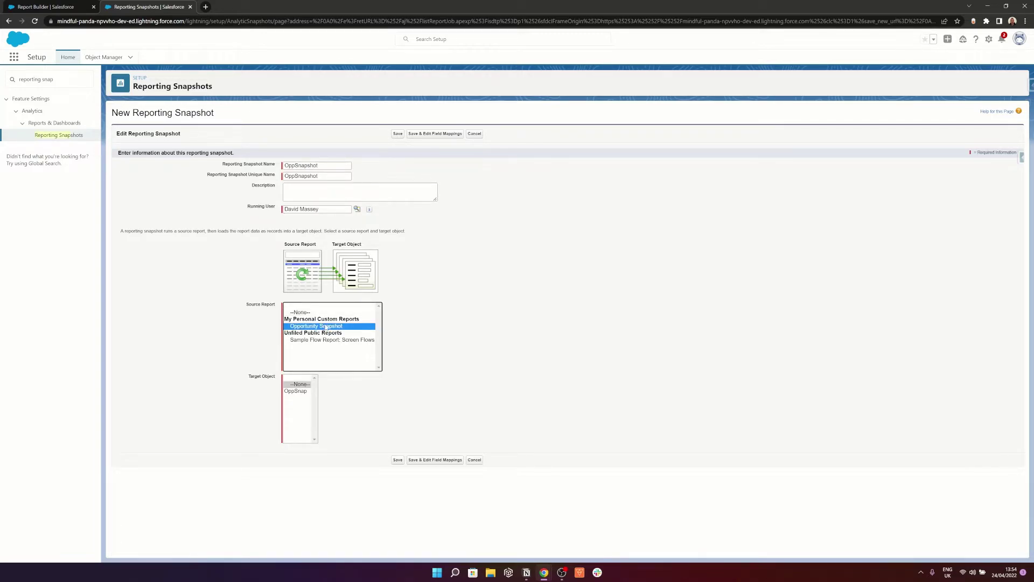
left_click(295, 391)
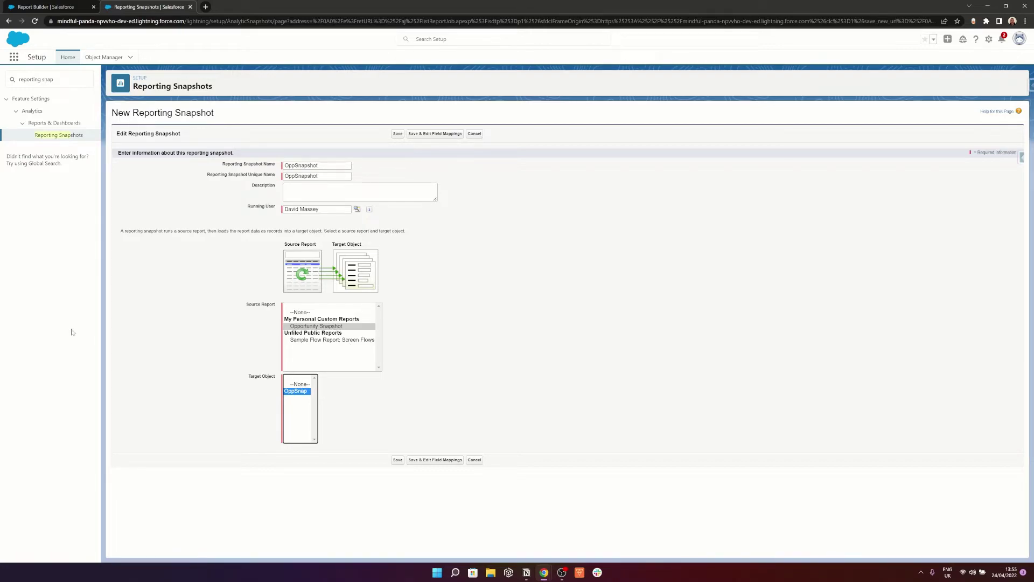
left_click(398, 460)
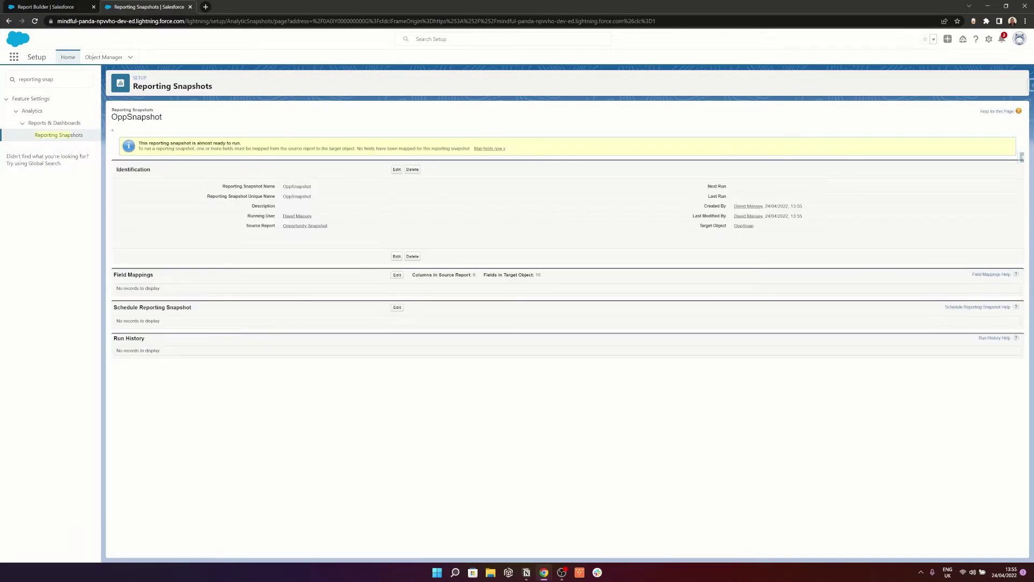
- Map the report's Account Name, Amount and Close Date to the matching OppSnap fields
left_click(281, 377)
left_click(396, 275)
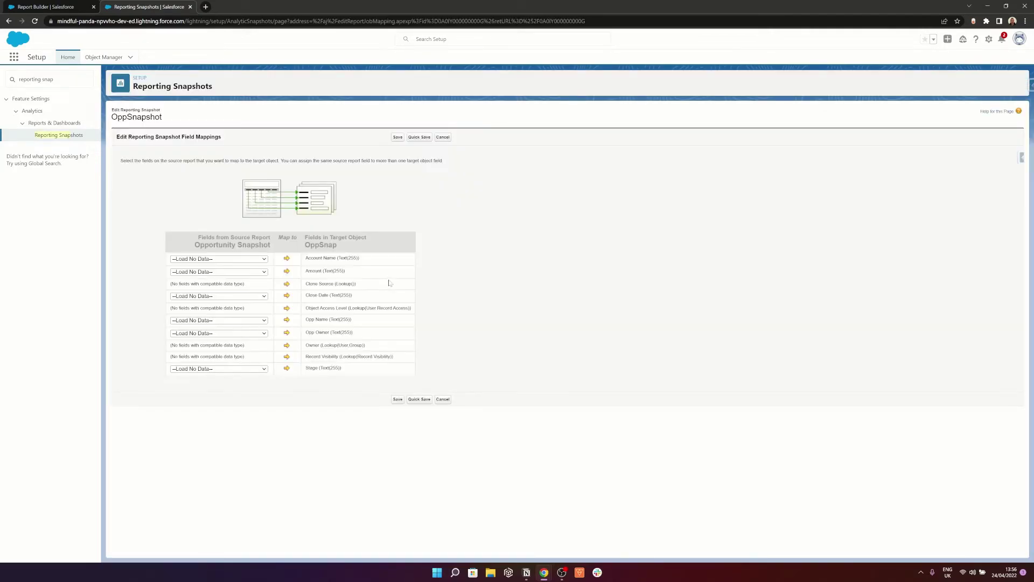
left_click(228, 259)
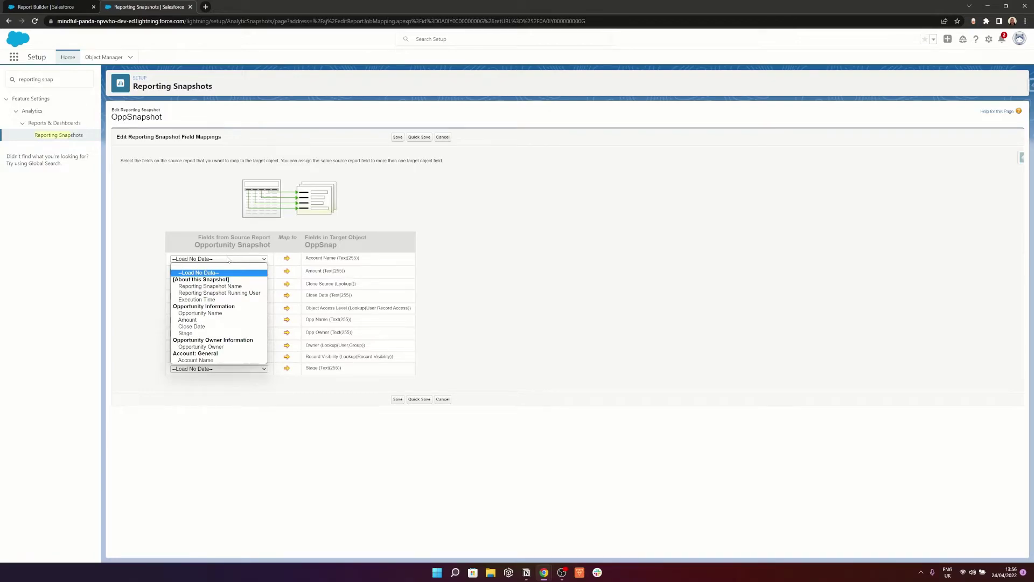
left_click(204, 360)
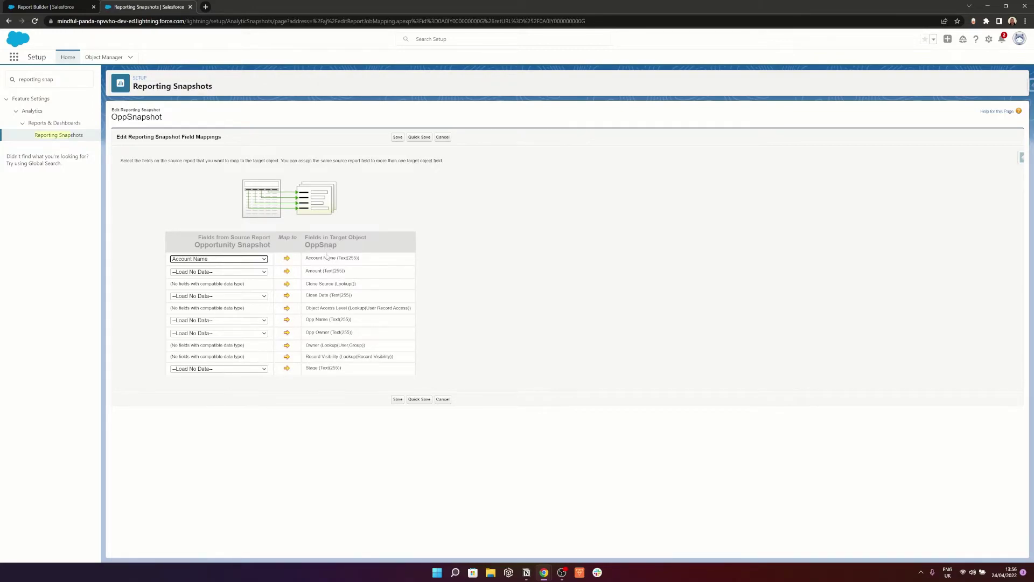
left_click(265, 272)
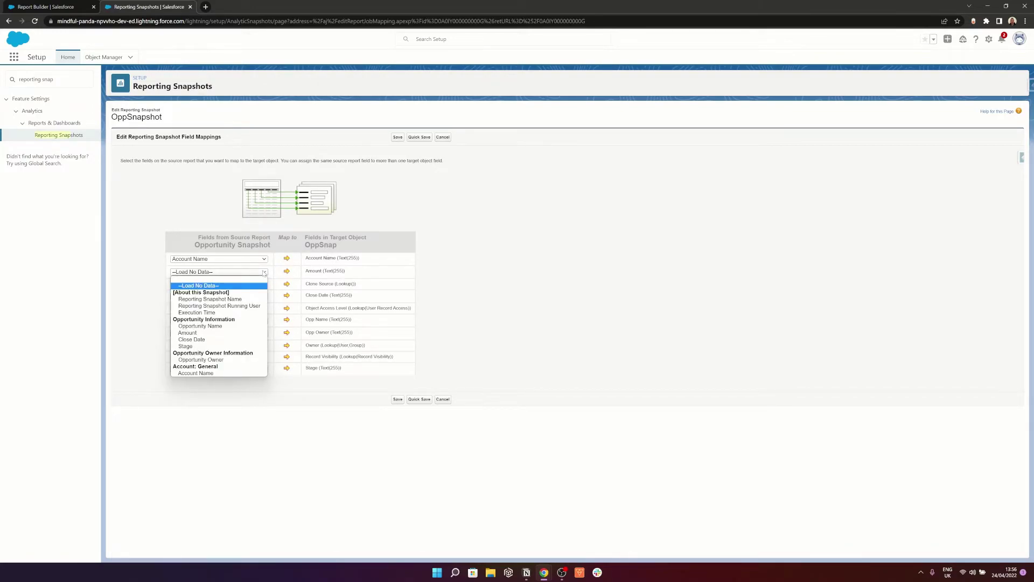
left_click(208, 334)
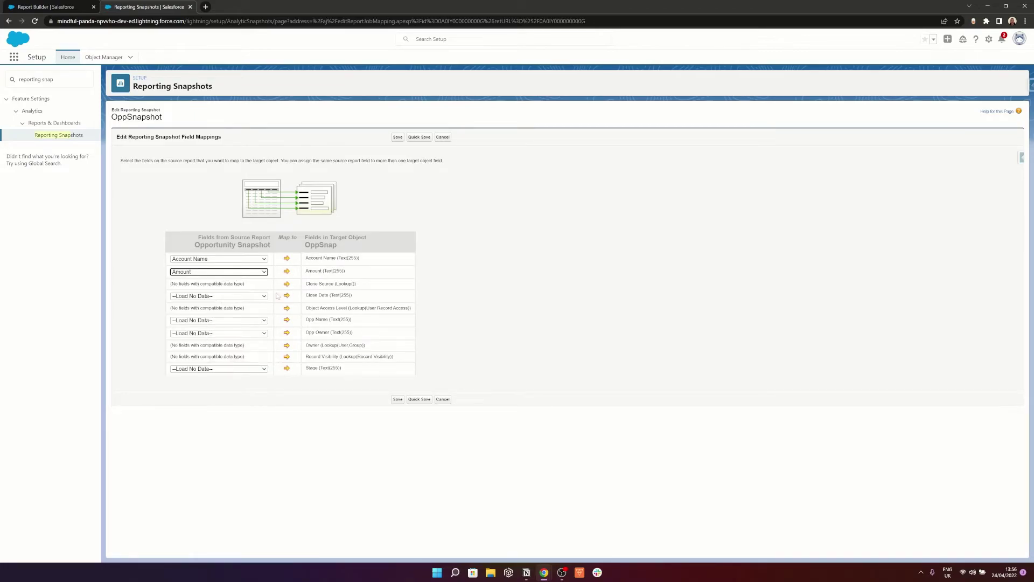
left_click(255, 296)
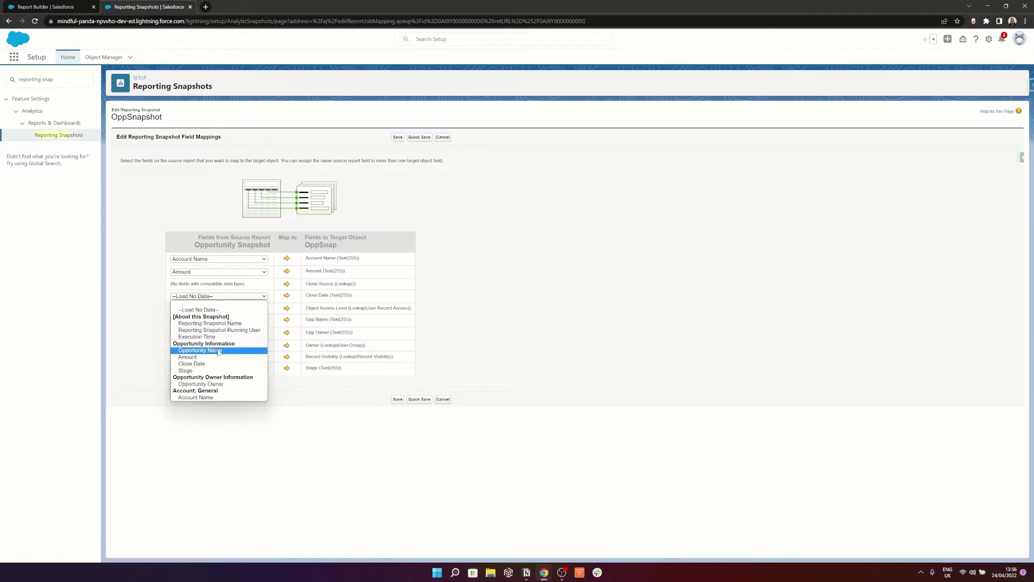
left_click(206, 364)
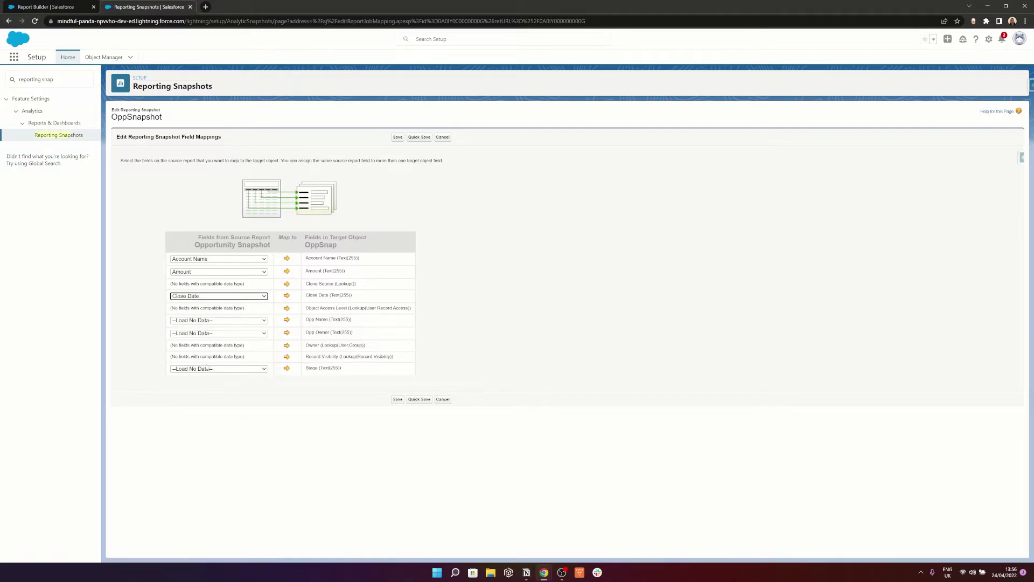
- Map Opportunity Name to Opp Name, Opportunity Owner to Opp Owner, Stage to Stage, and save
left_click(247, 323)
left_click(214, 375)
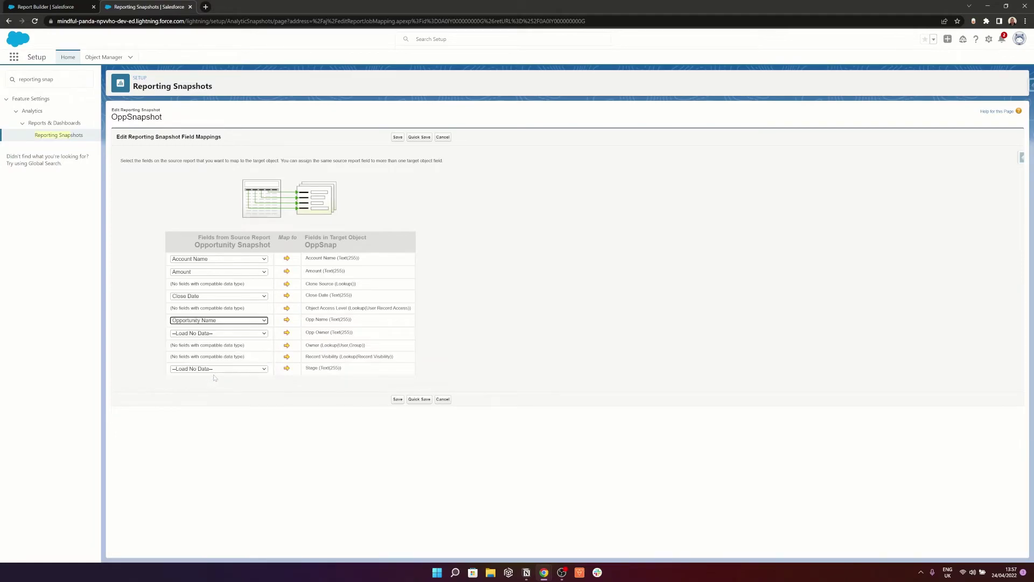
left_click(232, 334)
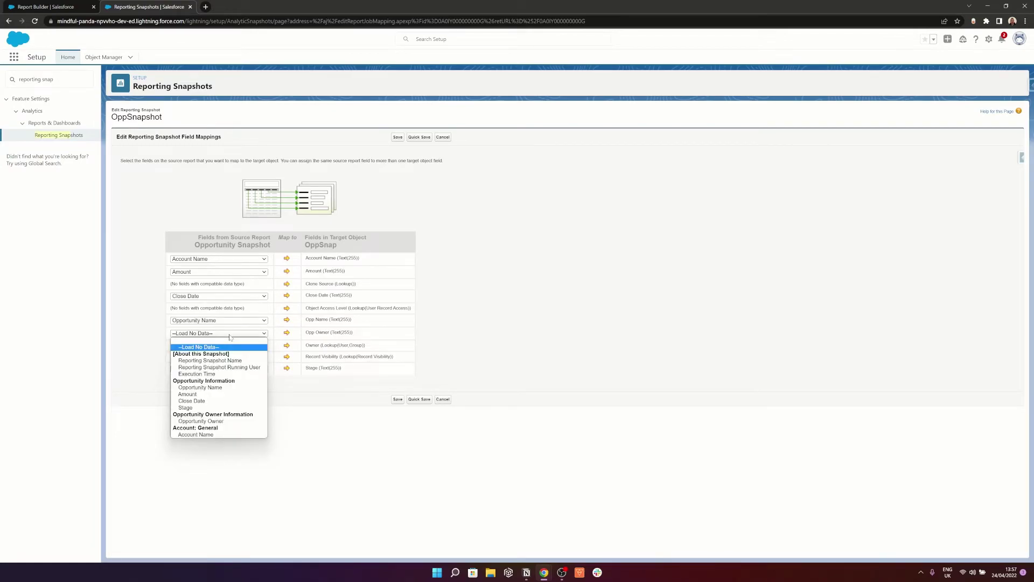
left_click(214, 420)
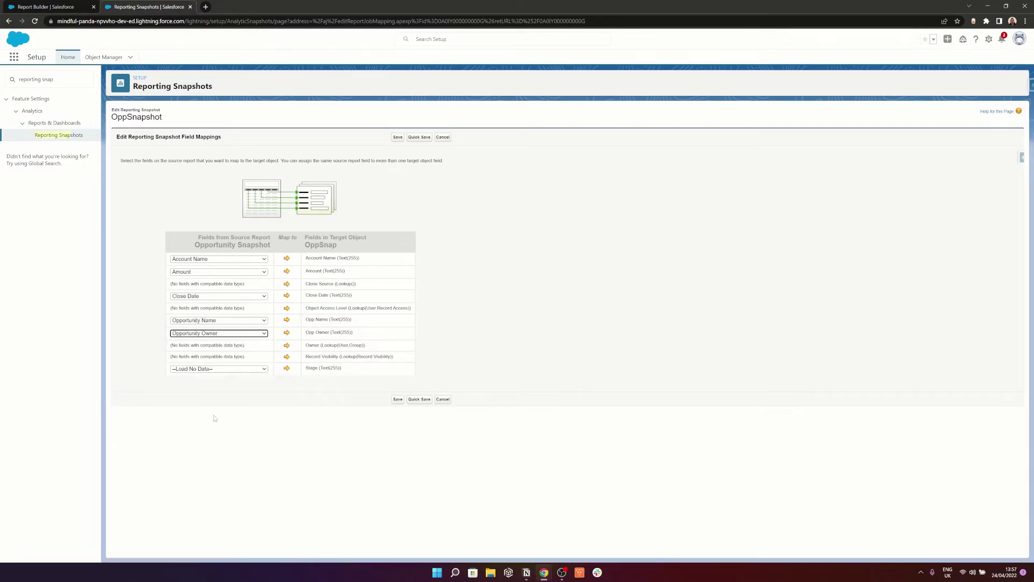
left_click(213, 373)
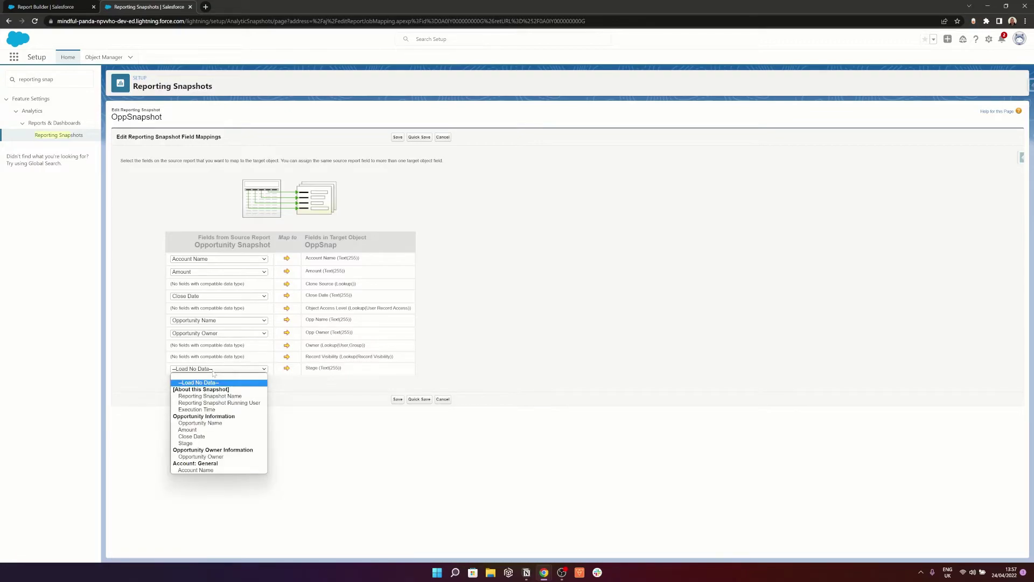
left_click(192, 443)
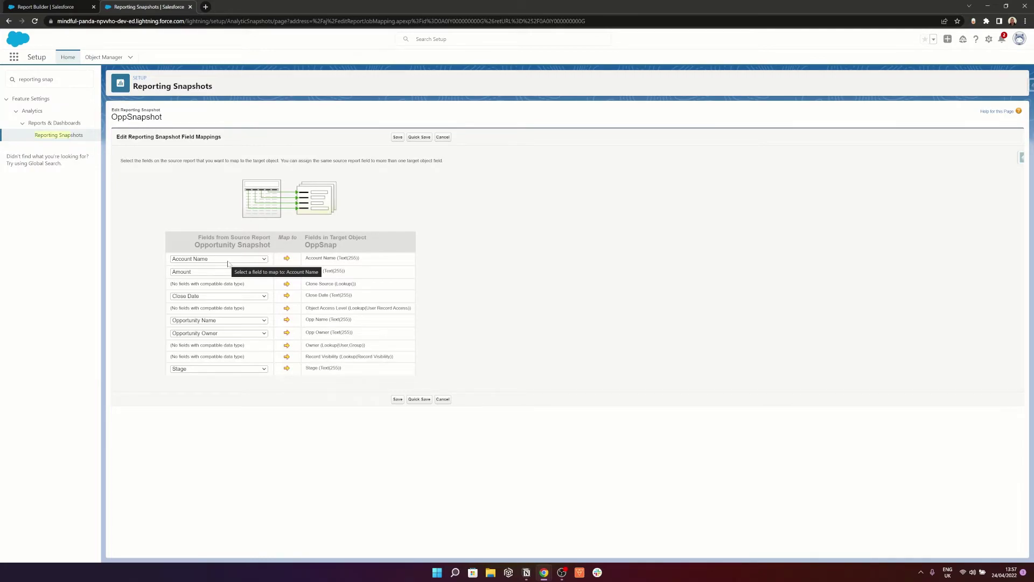
left_click(396, 137)
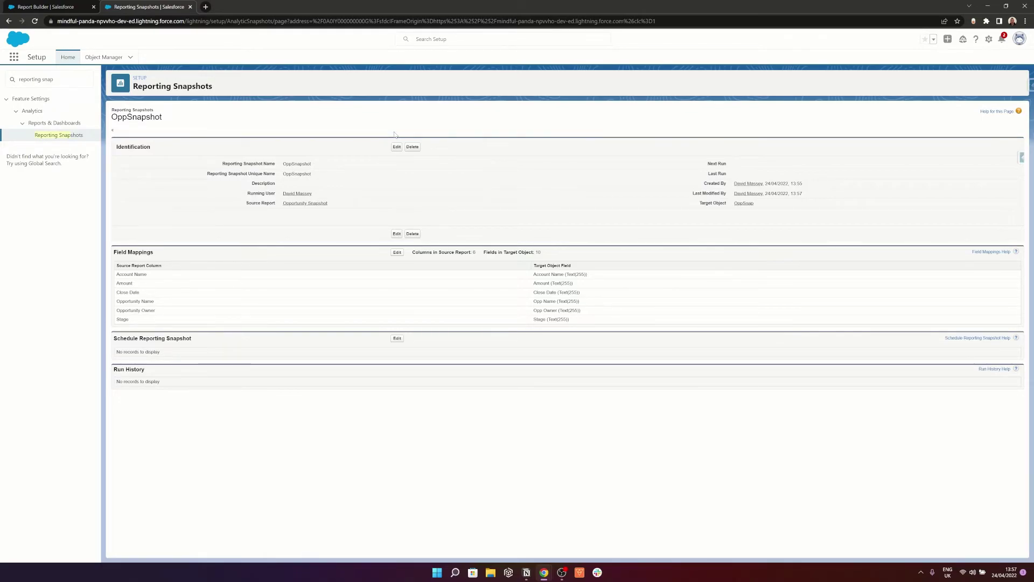
- Make the OppSnapshot schedule run monthly on day 1, from 01/05/2022 to 01/05/2023
left_click(397, 340)
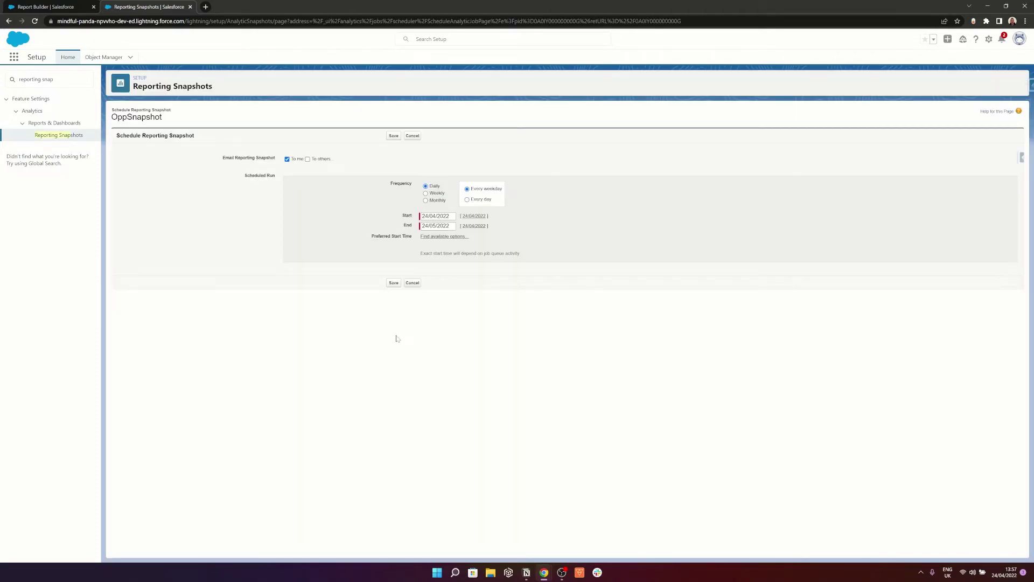
left_click(426, 201)
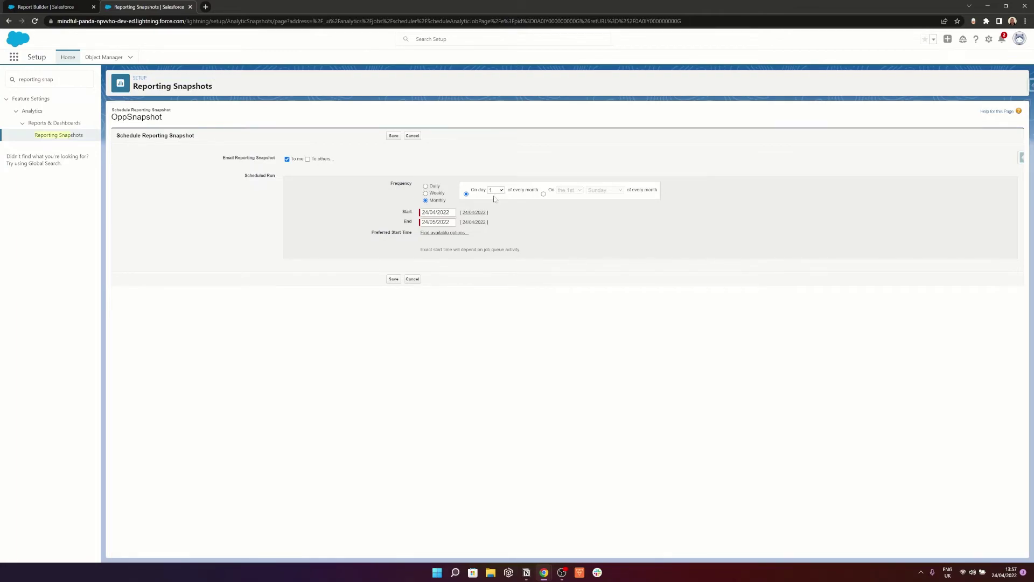
left_click(437, 212)
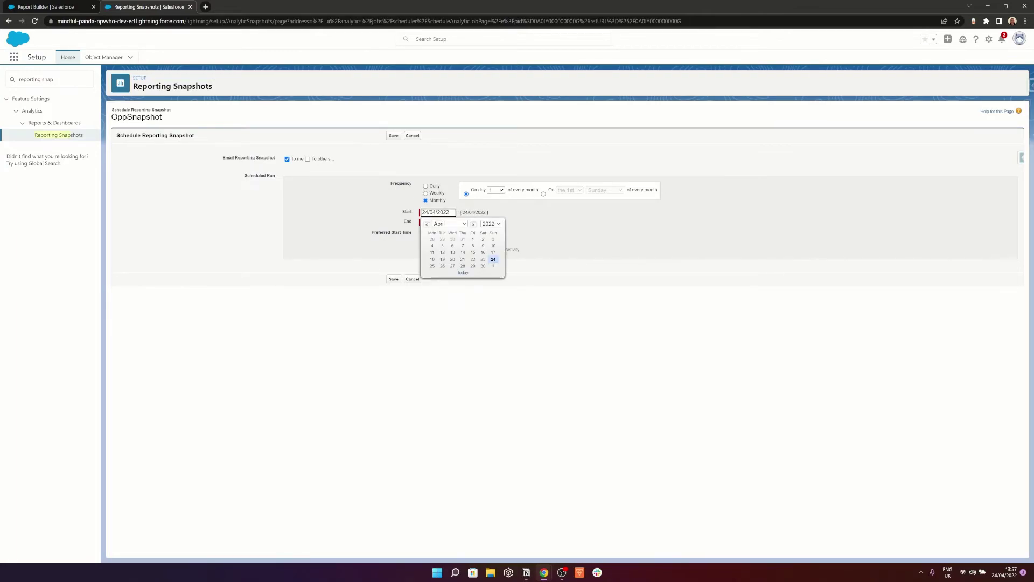
left_click(493, 263)
left_click(437, 222)
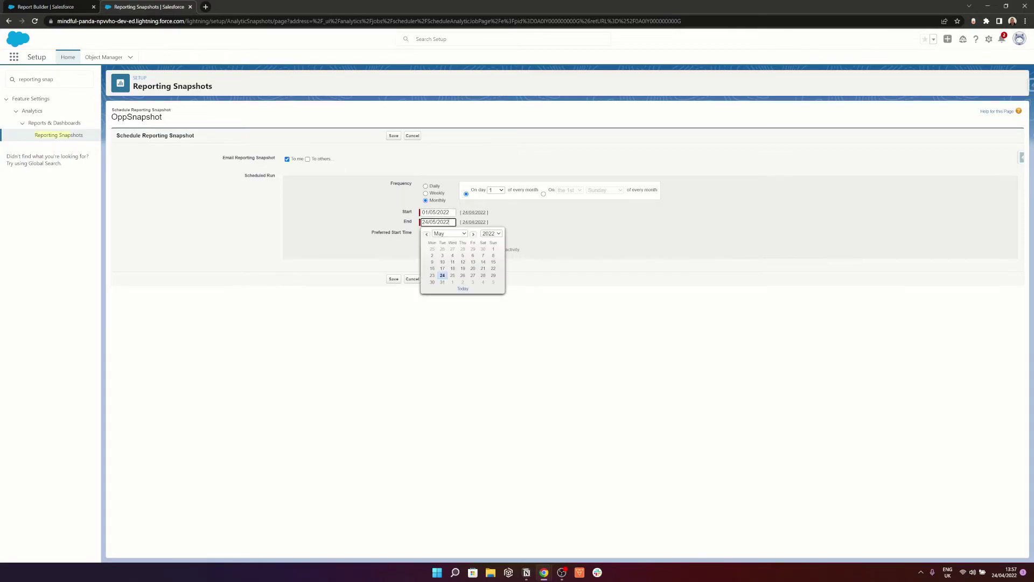
left_click(491, 233)
left_click(489, 254)
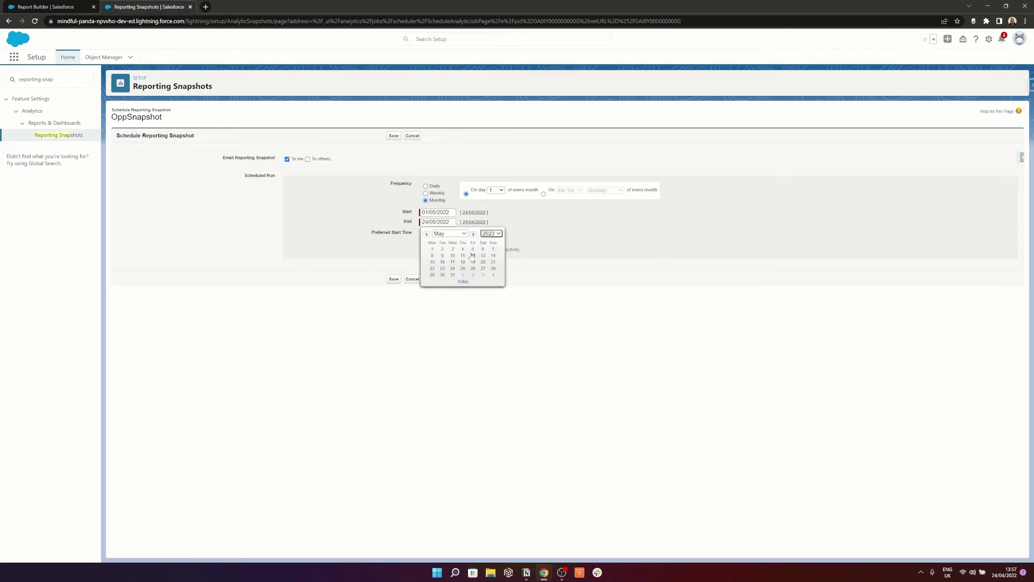
left_click(433, 249)
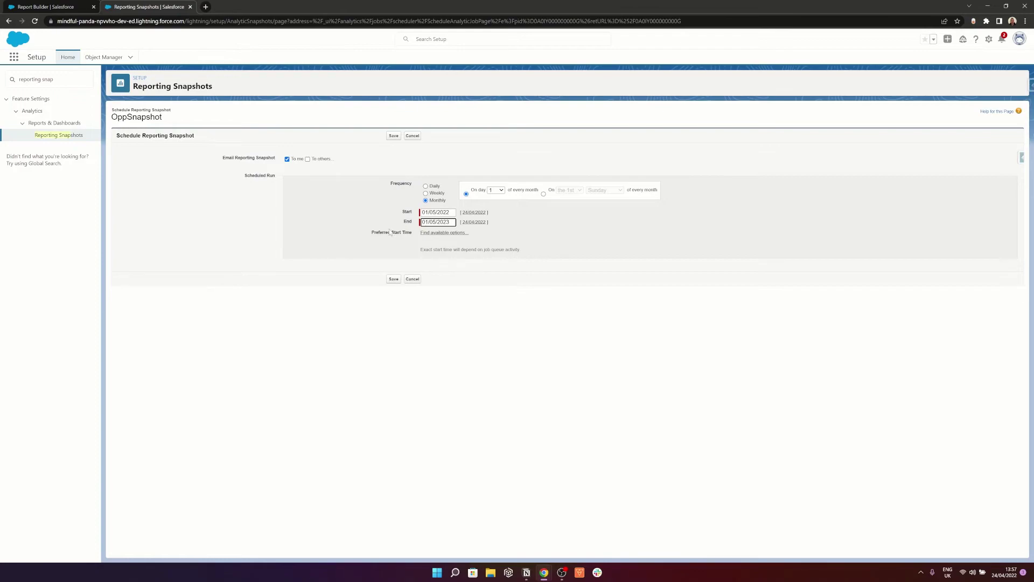
- Set the schedule's preferred start time to 06:00 from the available options
left_click(438, 235)
left_click(438, 235)
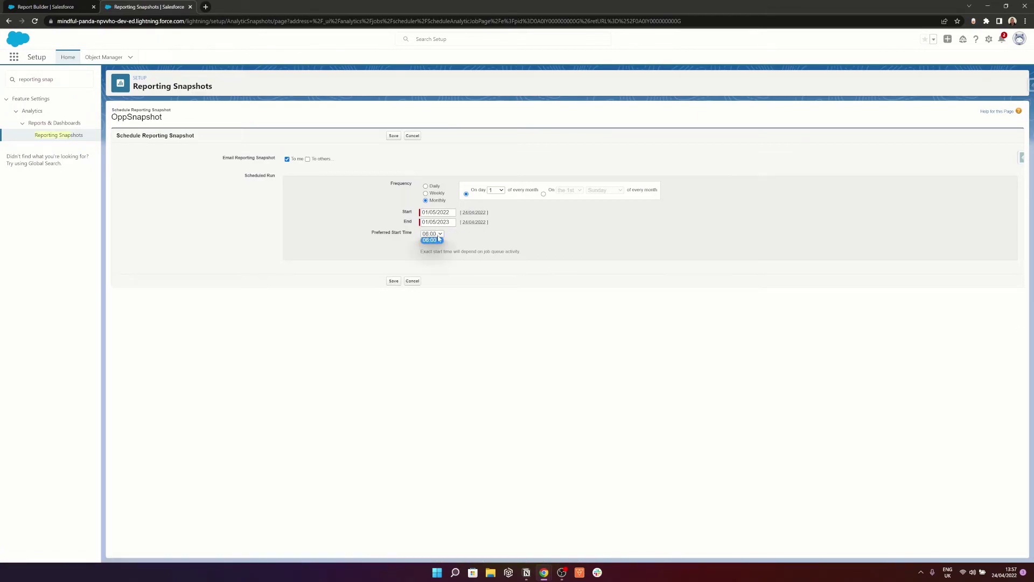
left_click(457, 242)
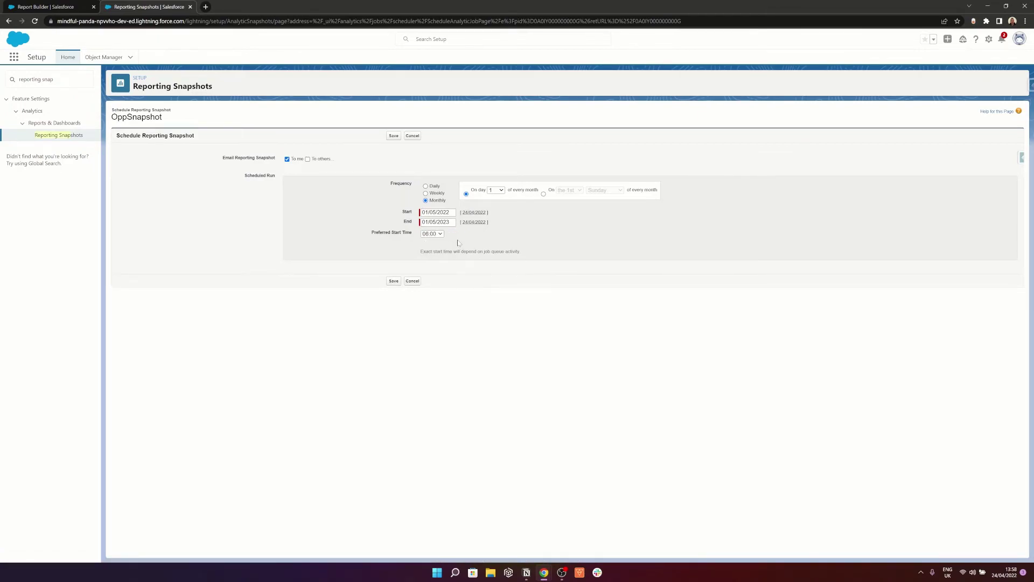